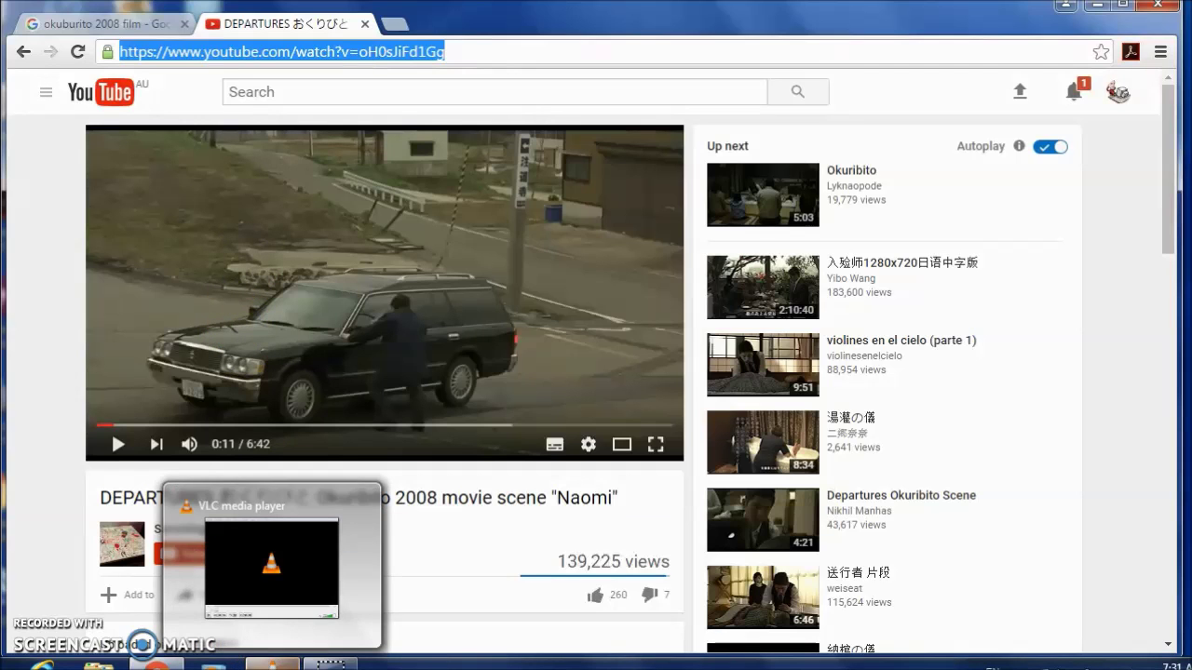
# Switch to VLC media player and play the copied YouTube link of the DEPARTURES Okuribito scene as a network stream
pyautogui.click(270, 663)
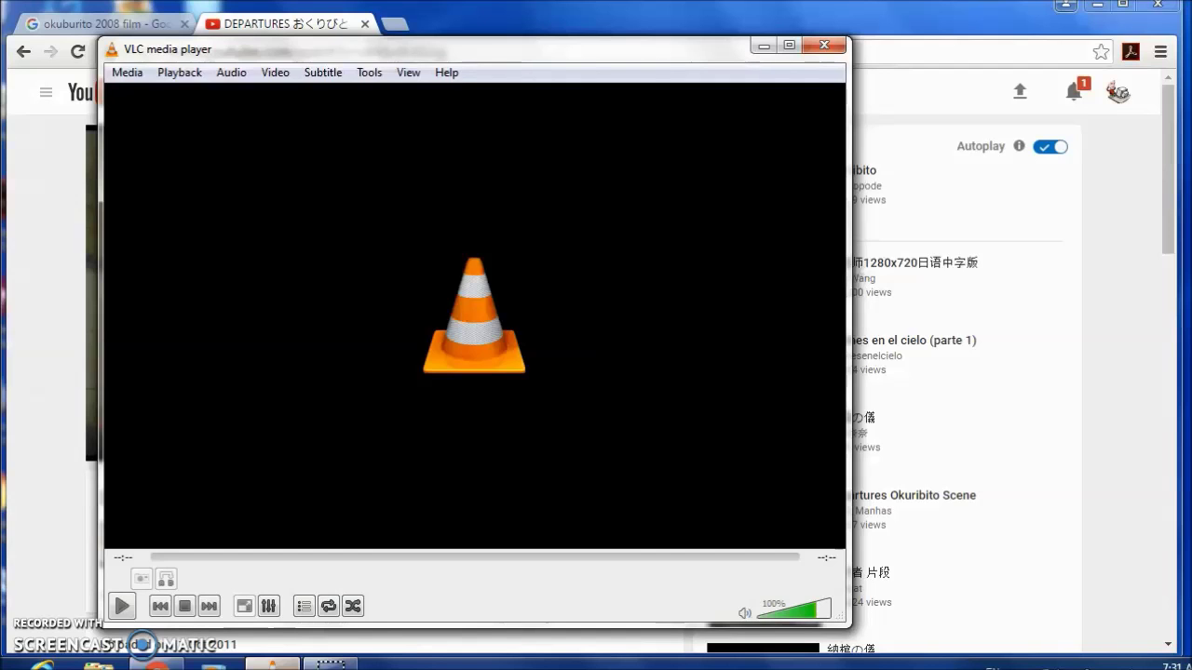
pyautogui.click(126, 74)
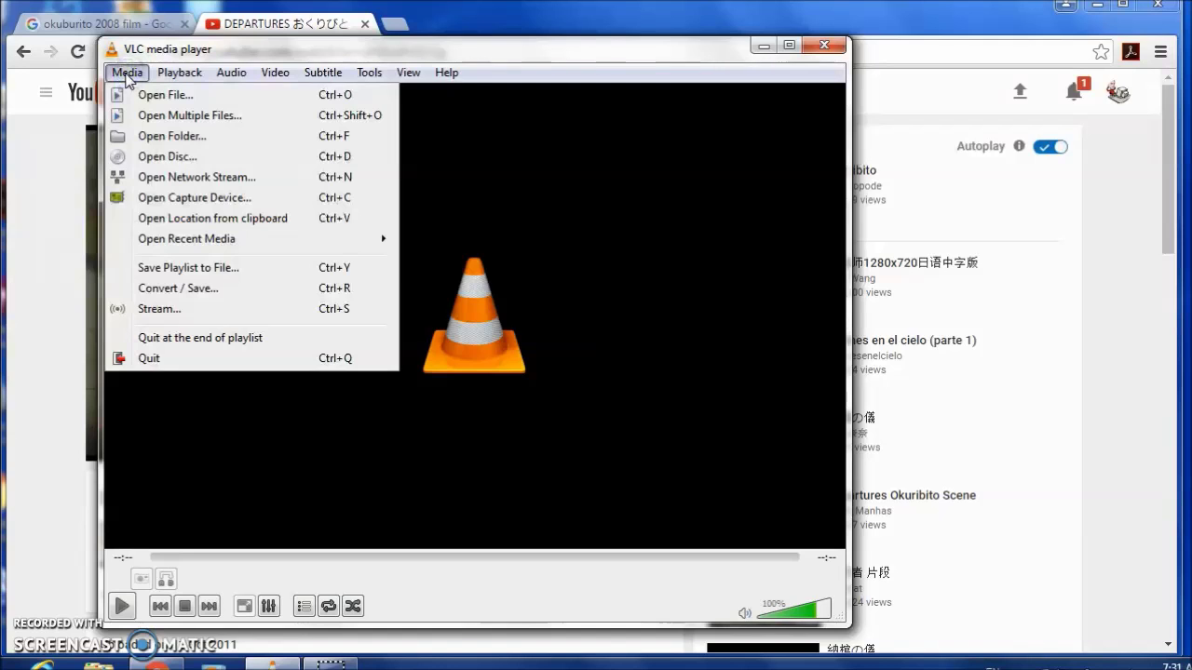
pyautogui.click(177, 176)
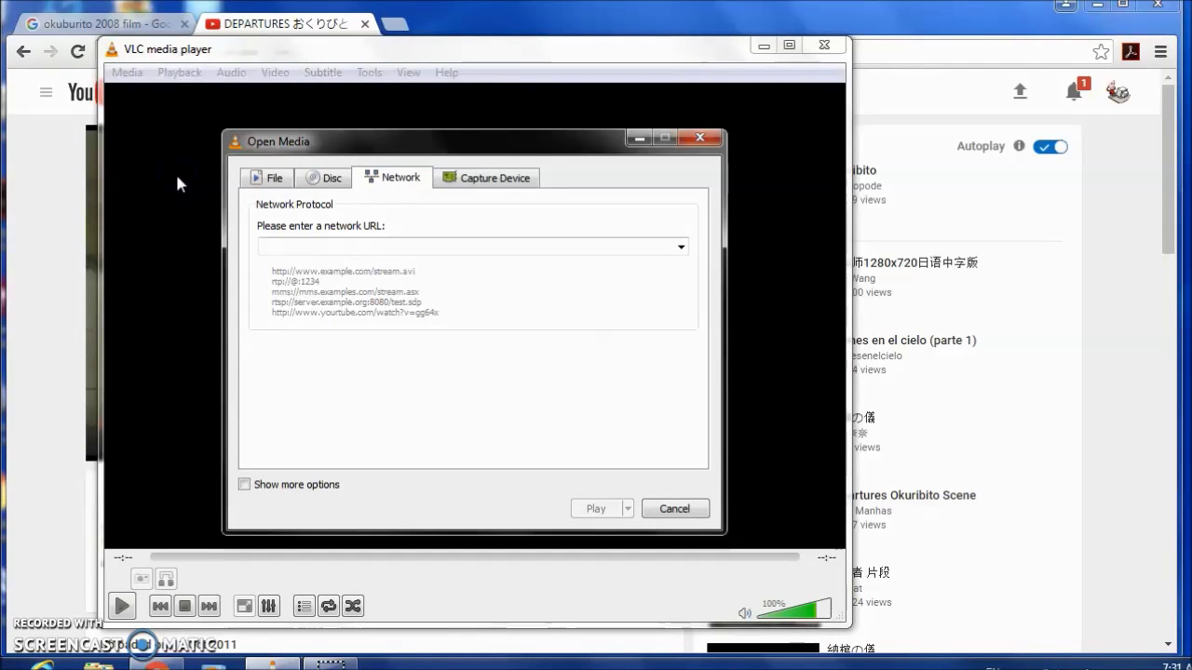
pyautogui.write('https://www.youtube.com/watch?v=oH0sJlFd1Gg')
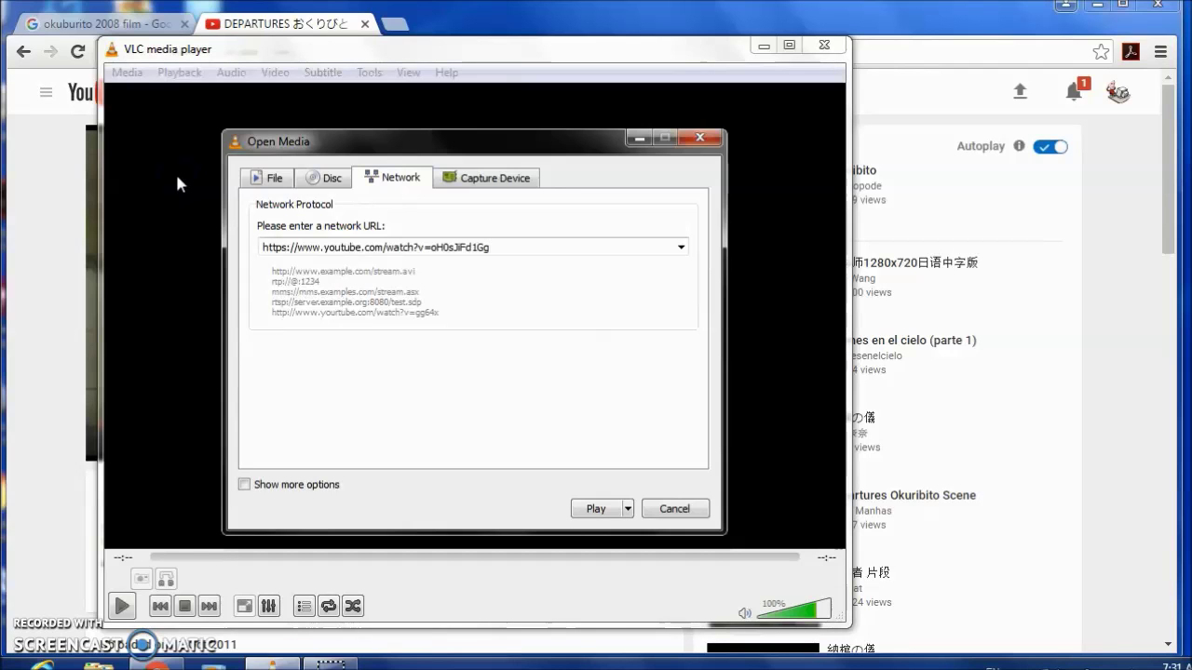
pyautogui.click(594, 508)
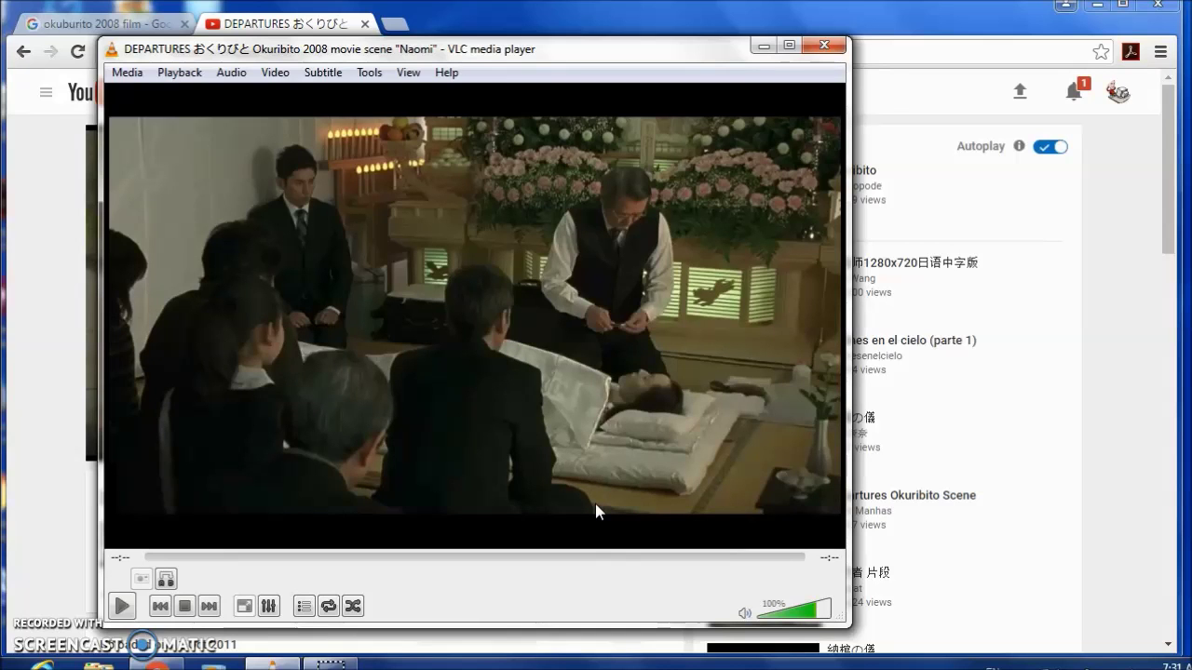
# Enlarge the player window with its playback controls still in view and pause the video at 01:00
pyautogui.doubleClick(391, 394)
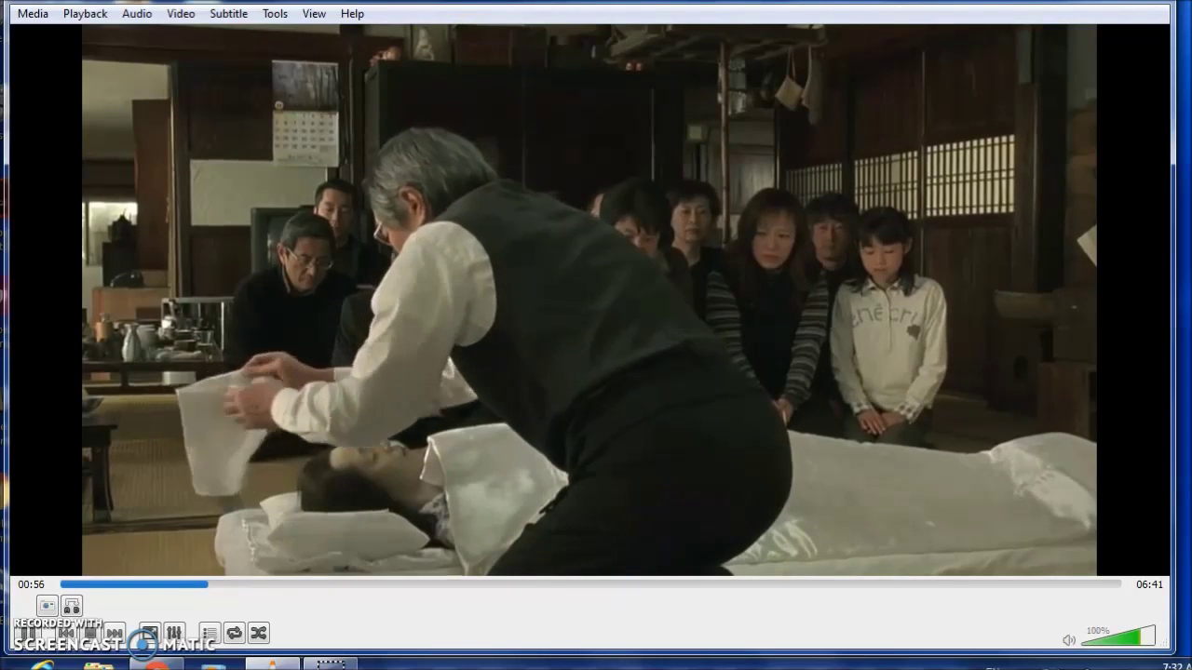
pyautogui.moveTo(201, 0); pyautogui.dragTo(201, 3)
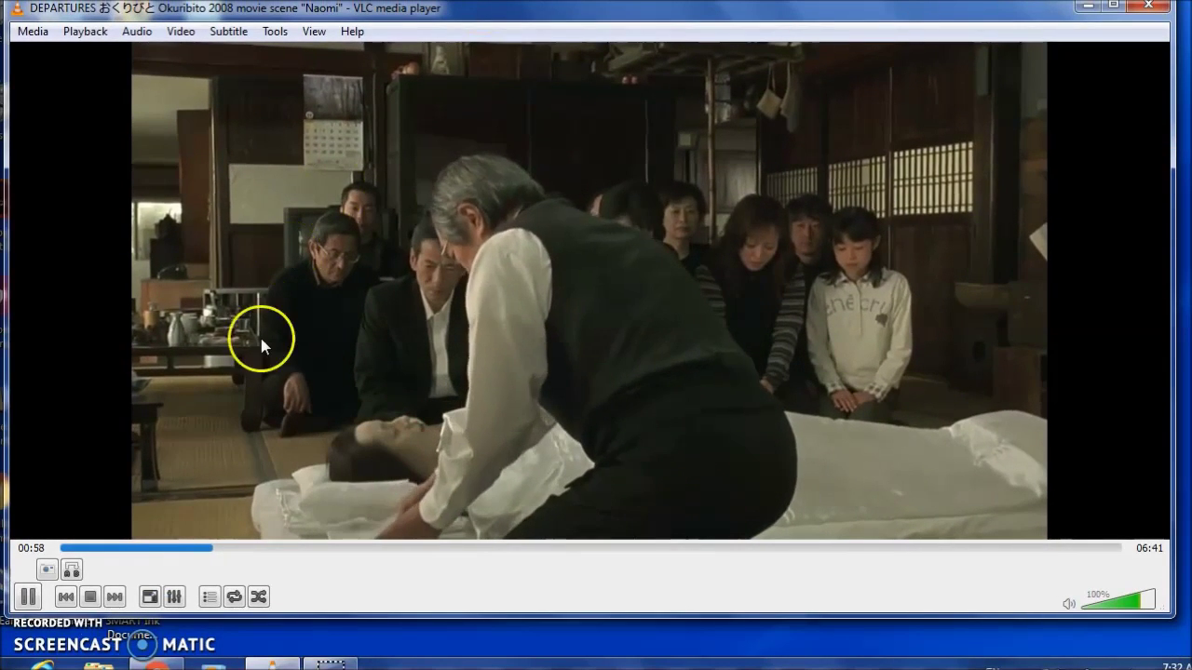
pyautogui.click(28, 597)
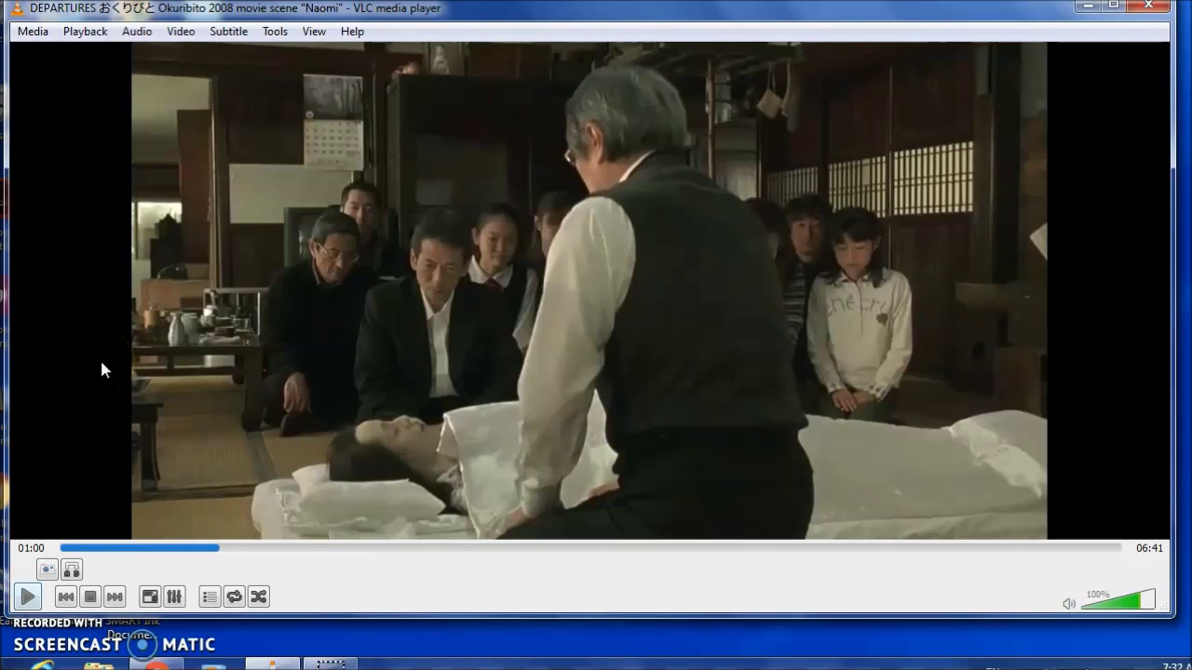
# Customize the interface by adding a Snapshot button before the Play button on Line 2 of the main toolbar
pyautogui.click(270, 33)
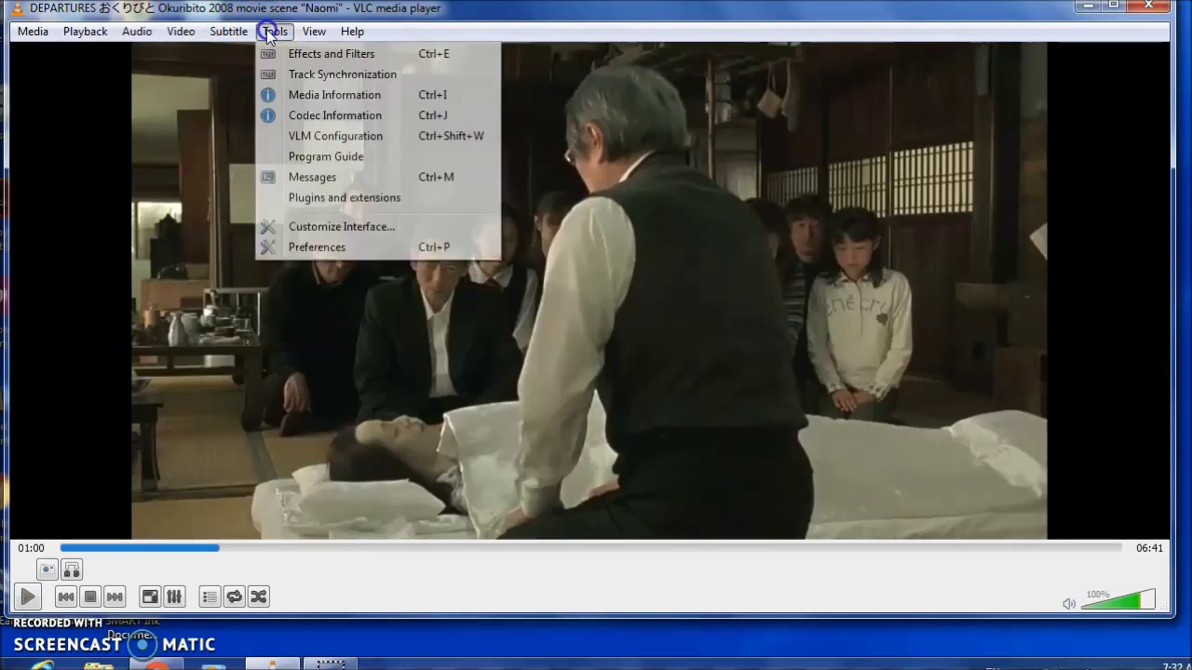
pyautogui.click(313, 227)
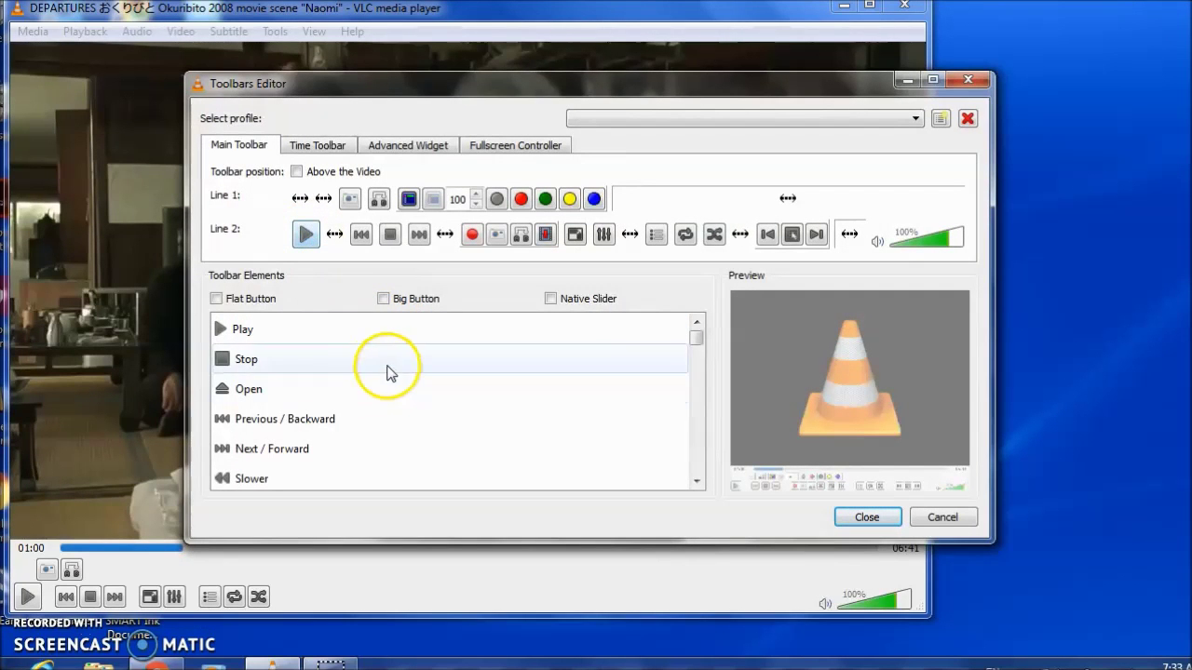
pyautogui.moveTo(696, 341); pyautogui.dragTo(692, 369)
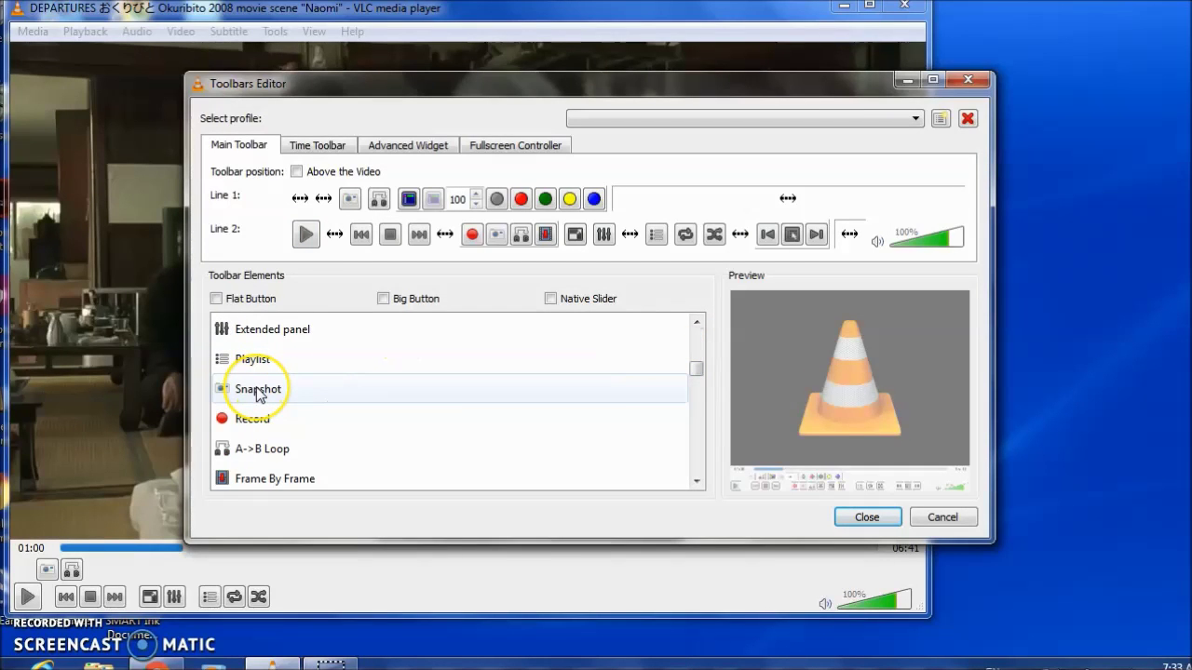
pyautogui.click(258, 391)
pyautogui.moveTo(258, 393); pyautogui.dragTo(261, 365)
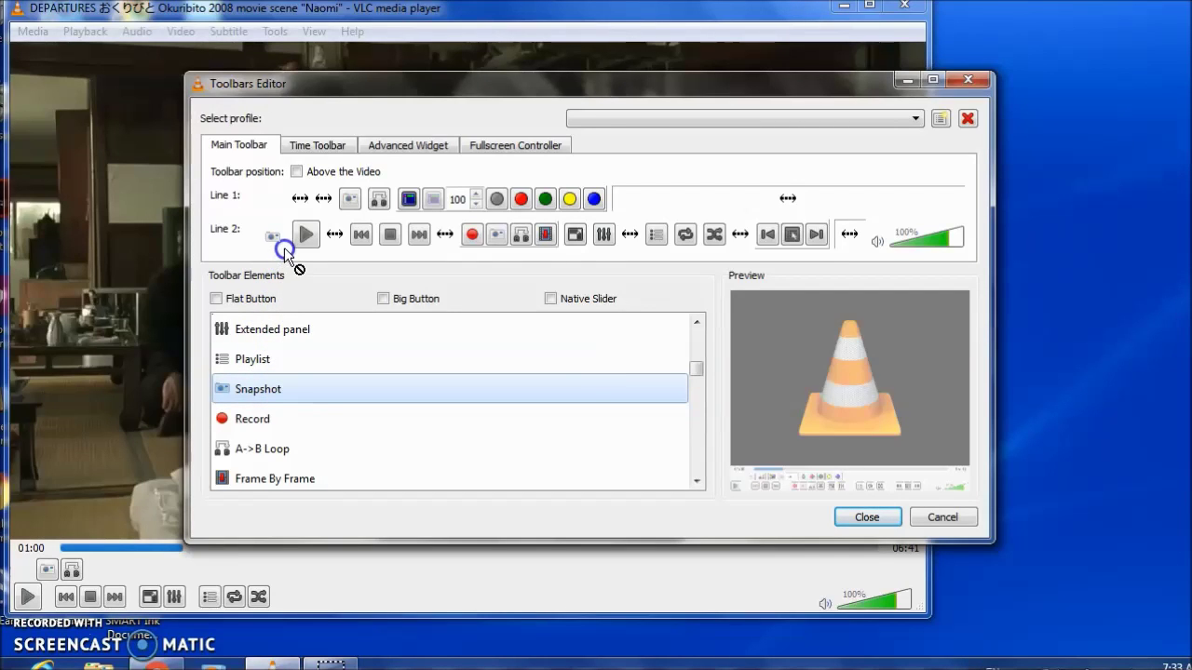
pyautogui.moveTo(297, 242); pyautogui.dragTo(297, 241)
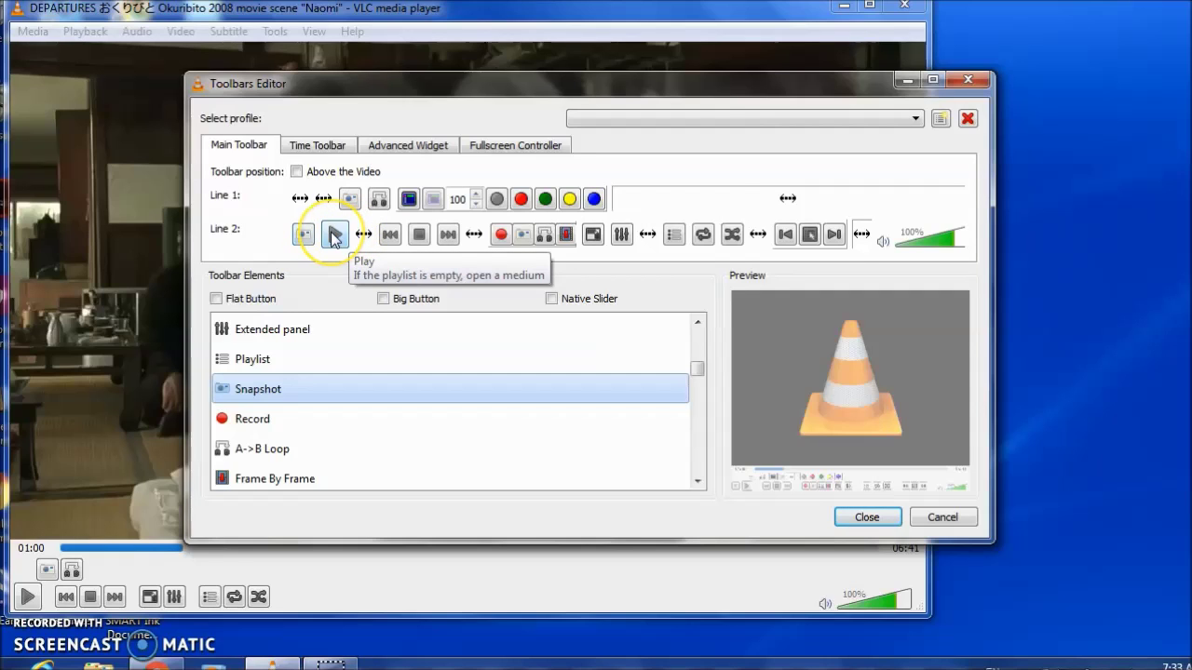
pyautogui.click(299, 240)
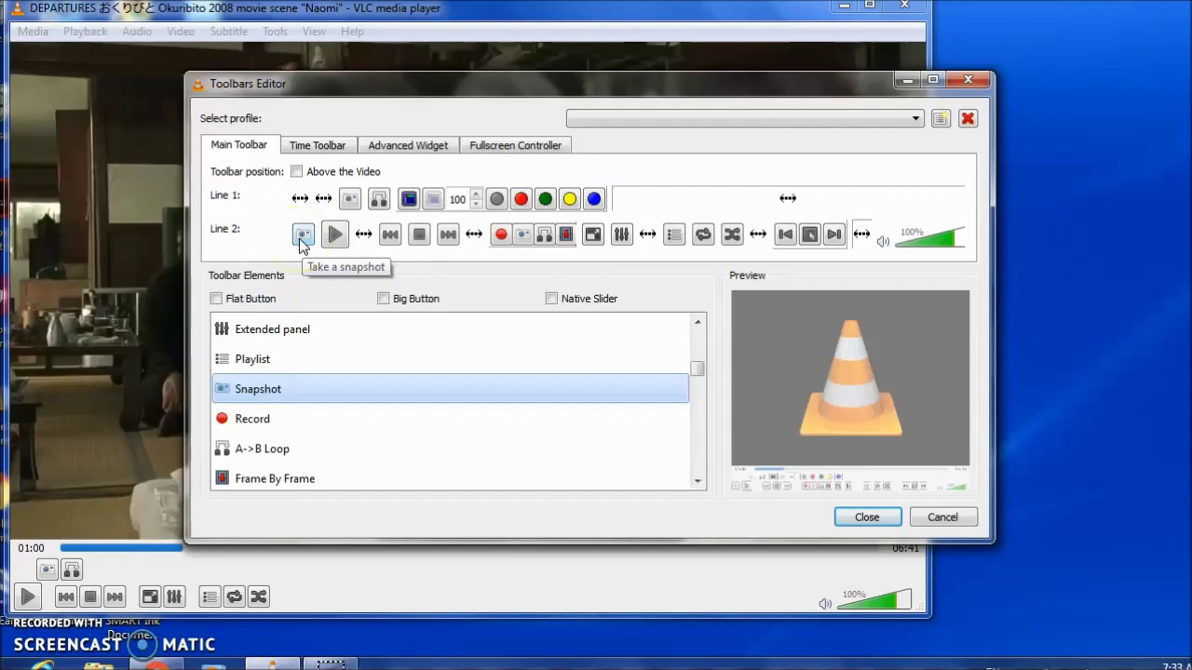
pyautogui.click(856, 517)
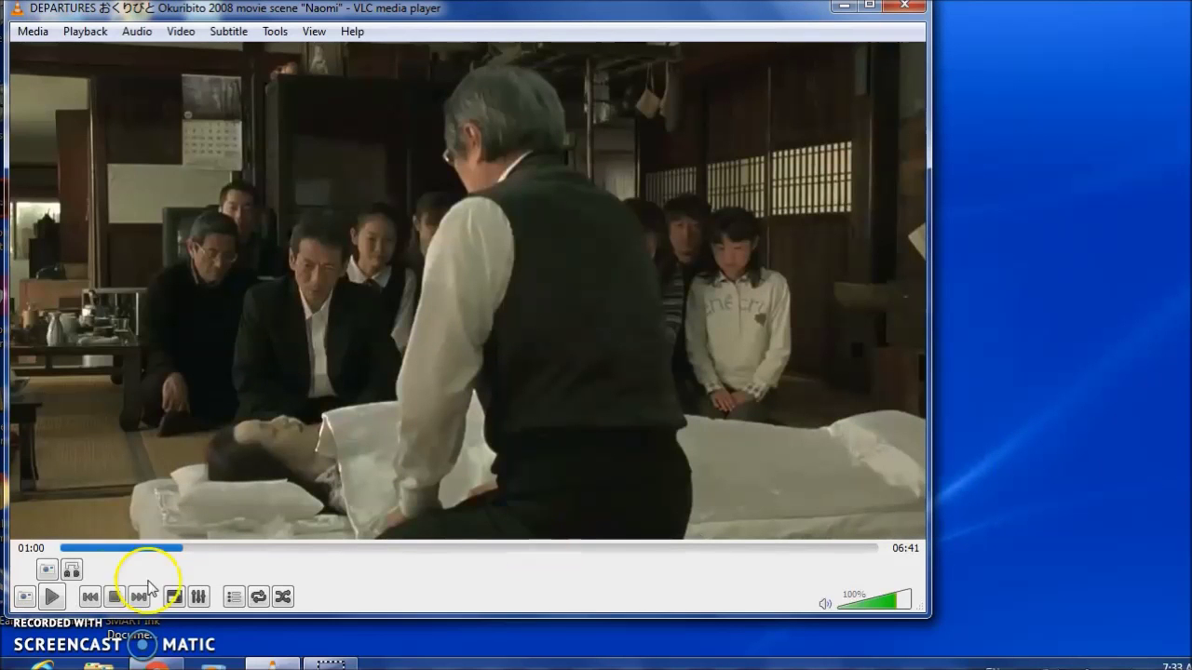
# Rewind the video to near its beginning, play it, and take a snapshot of the man waving at the black car
pyautogui.click(25, 601)
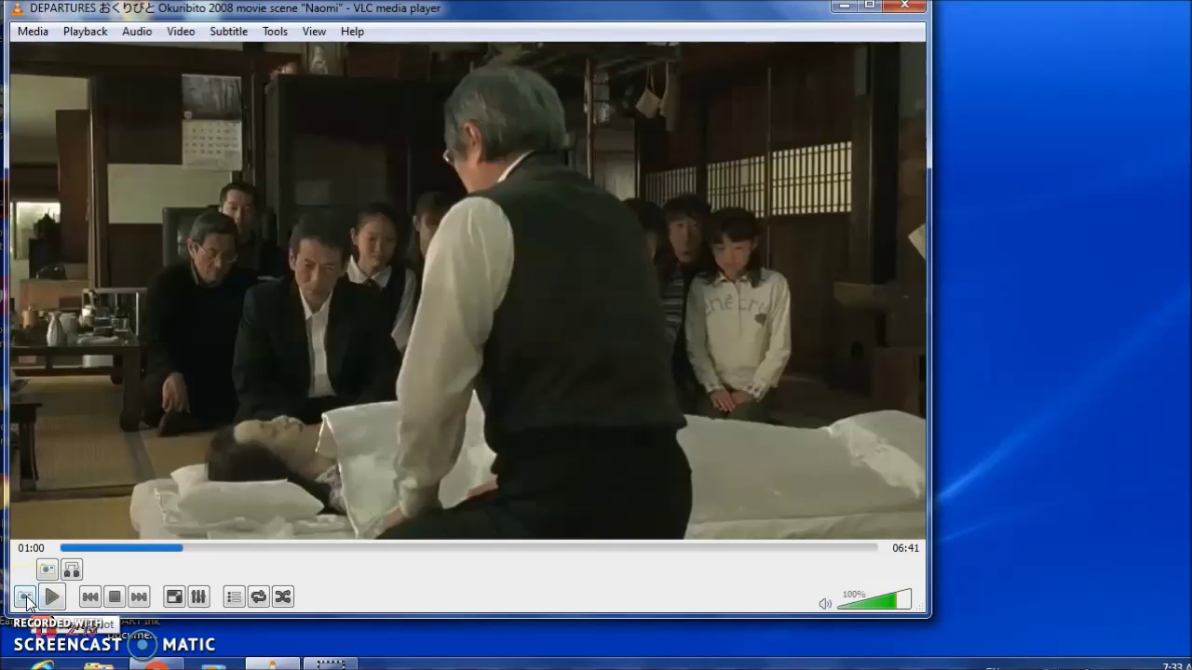
pyautogui.moveTo(81, 545); pyautogui.dragTo(70, 549)
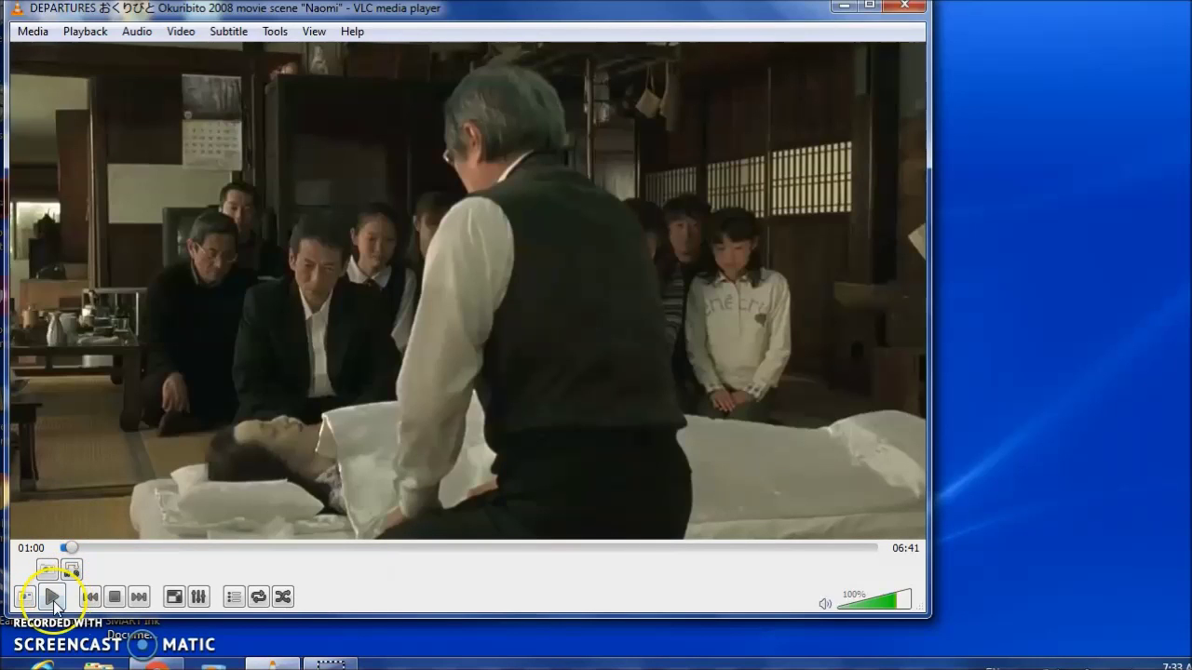
pyautogui.click(52, 599)
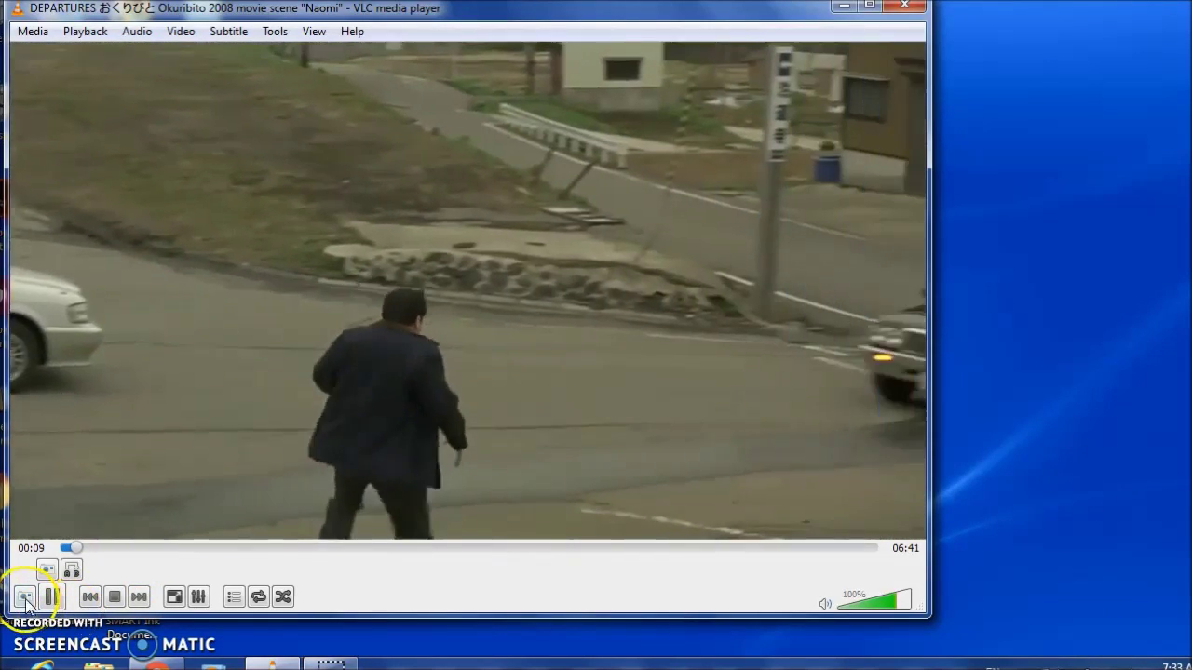
pyautogui.click(24, 598)
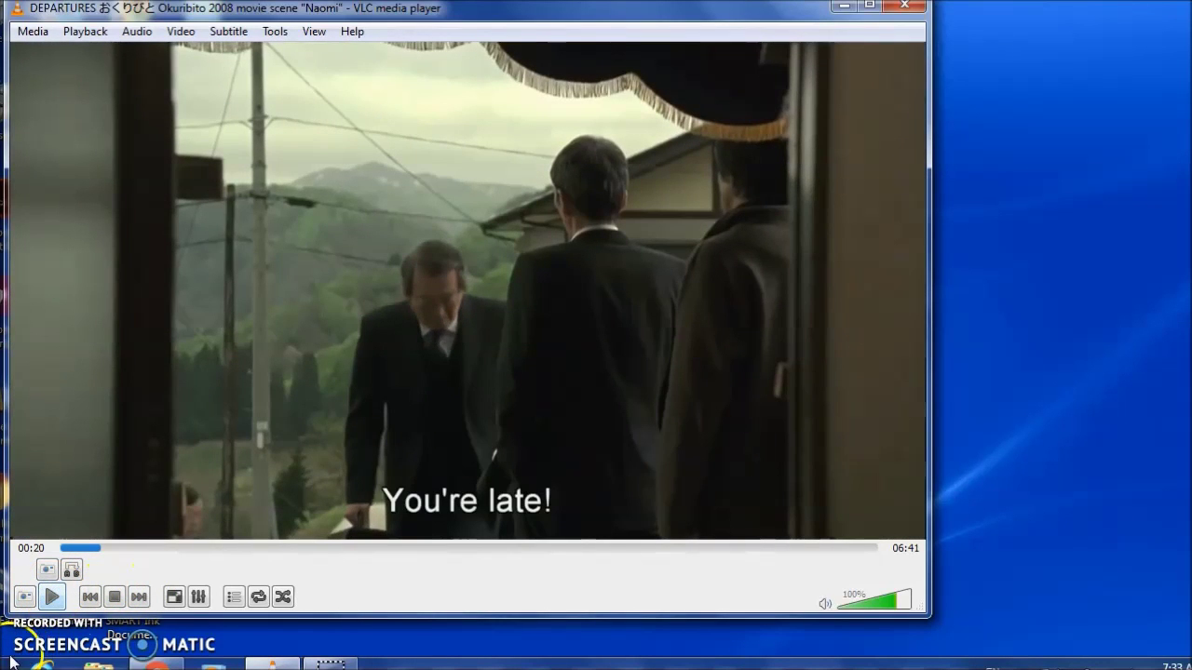
# Open the Pictures library, view the saved vlcsnap image at full size, and close the image viewer
pyautogui.press('super')
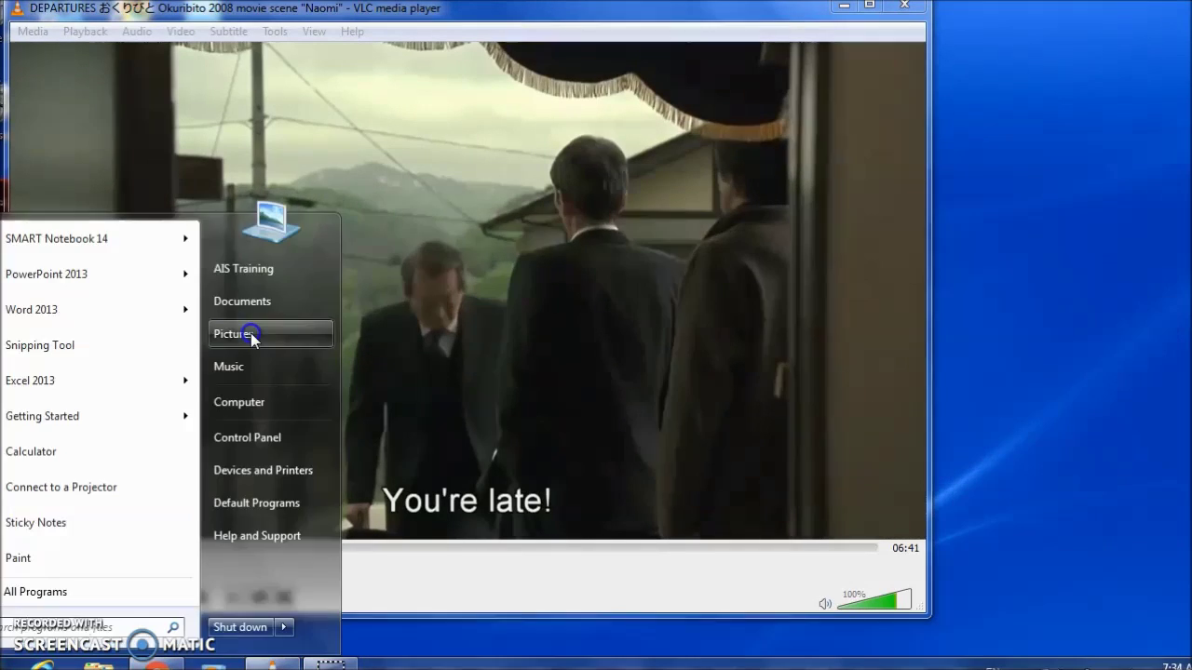
pyautogui.click(250, 332)
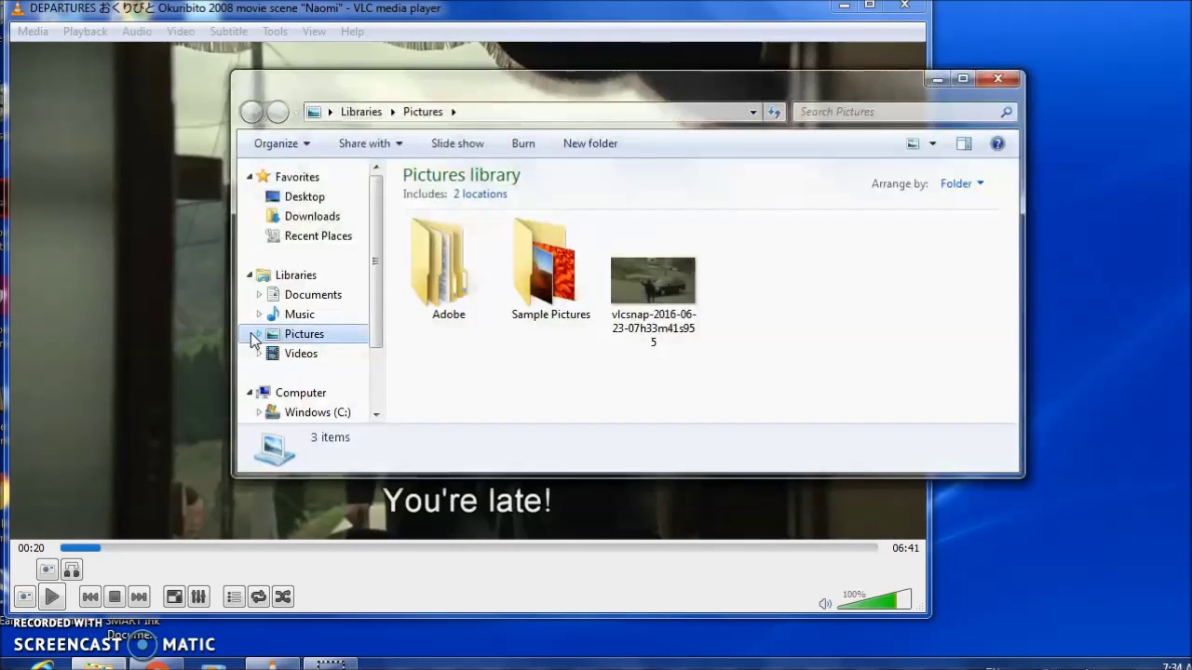
pyautogui.click(651, 276)
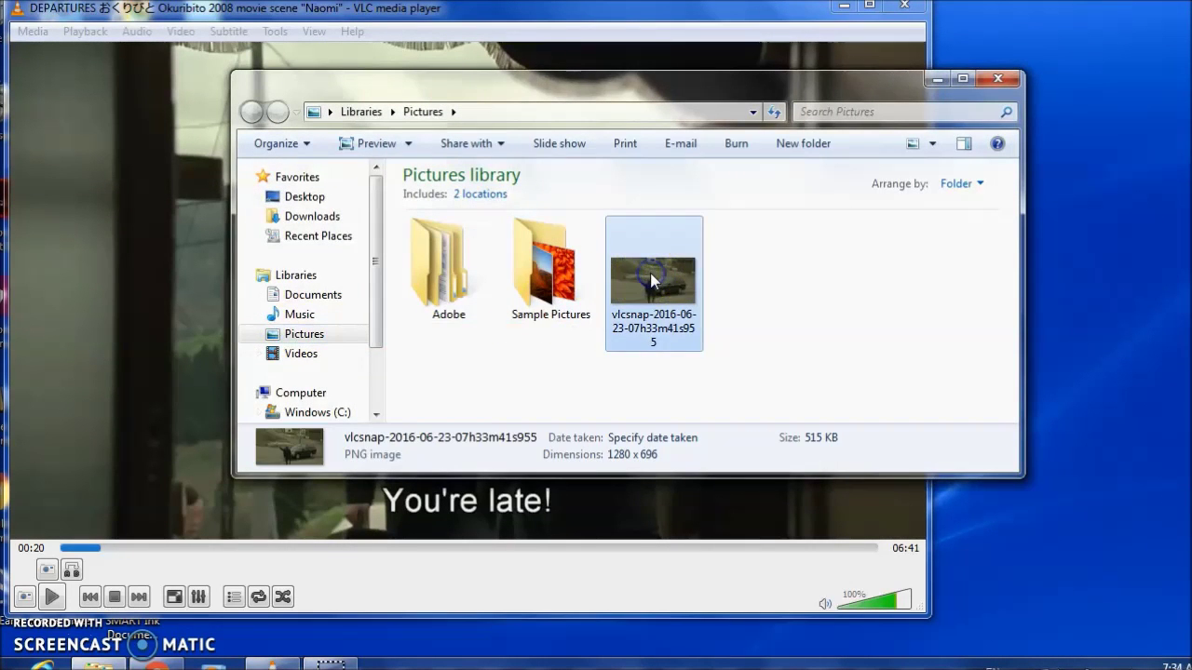
pyautogui.doubleClick(650, 273)
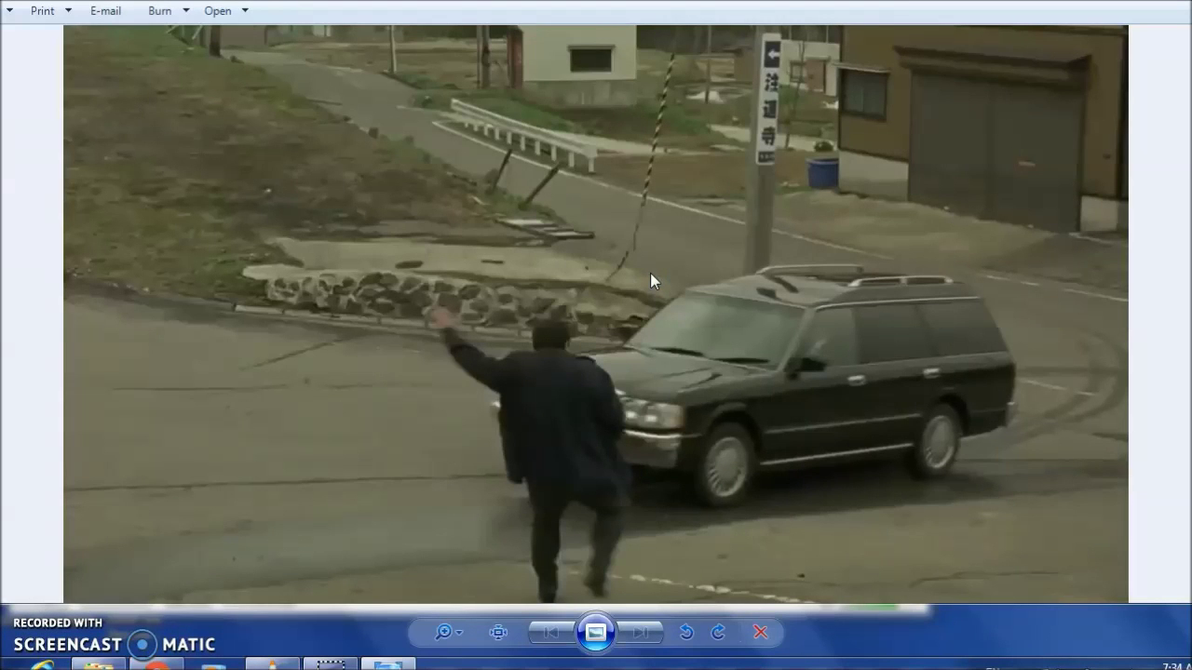
pyautogui.click(1182, 1)
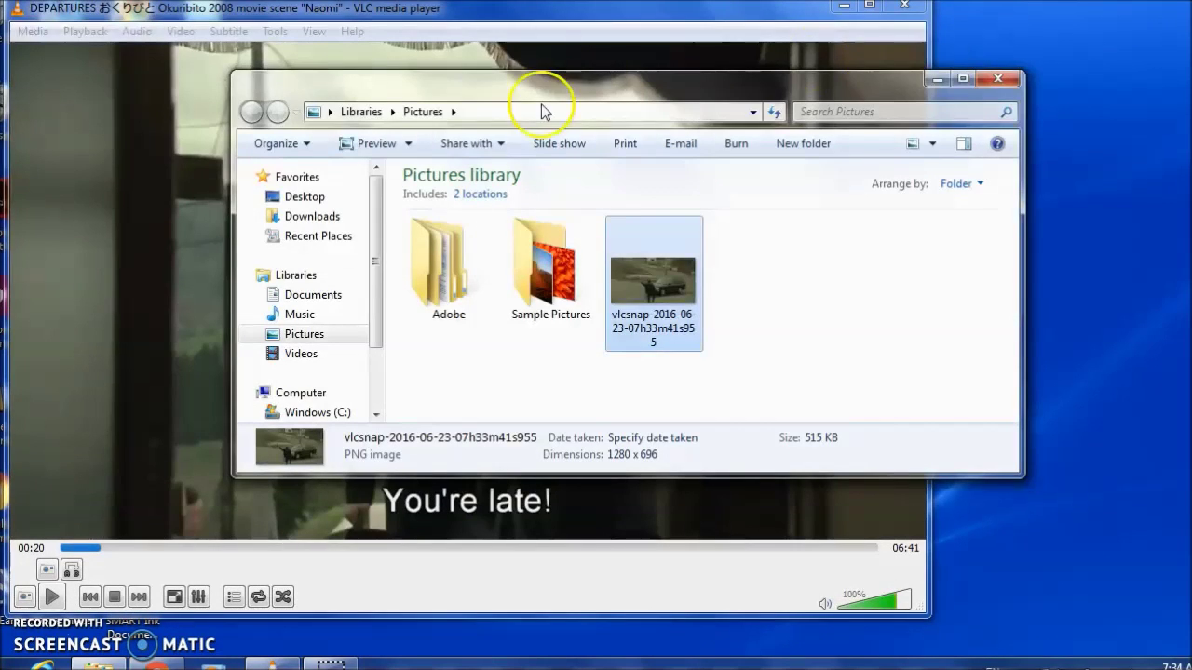
# Move the Pictures window beside the player, resume playback, and take a snapshot of the doorway scene
pyautogui.moveTo(496, 89); pyautogui.dragTo(701, 70)
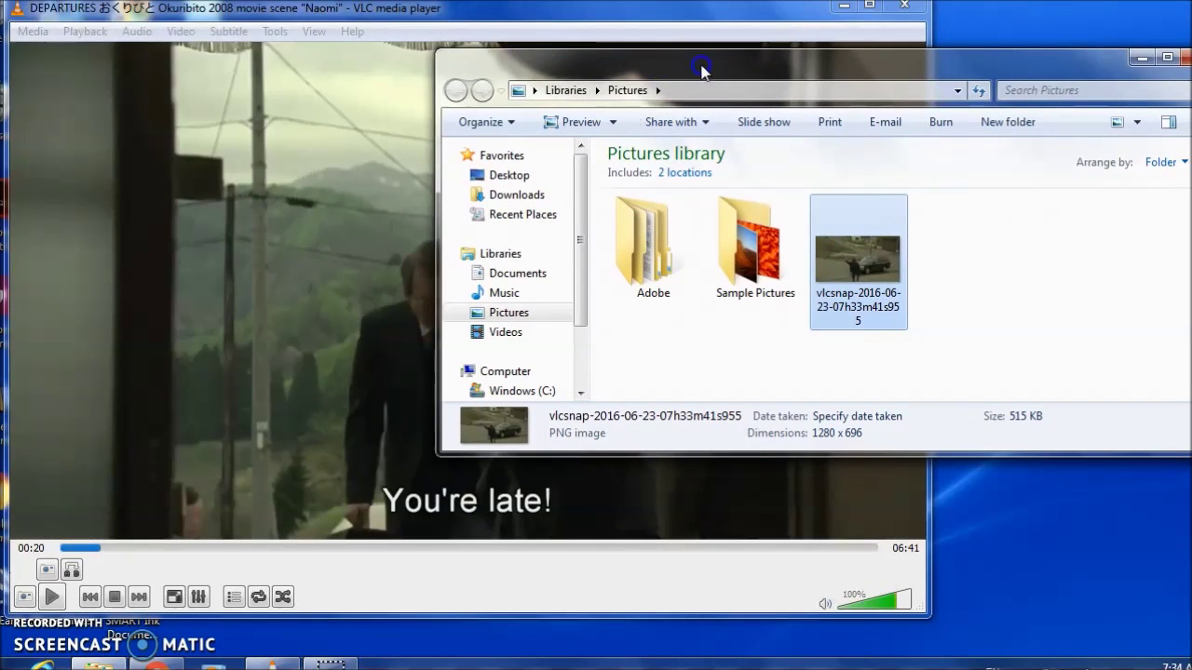
pyautogui.click(333, 14)
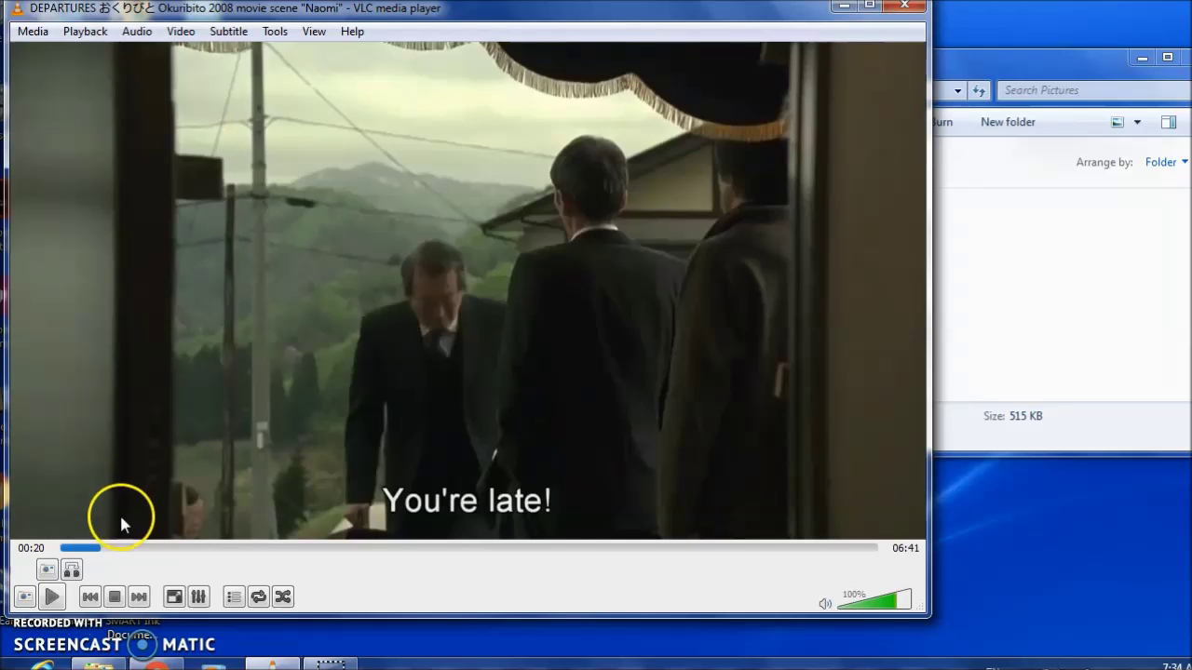
pyautogui.click(52, 599)
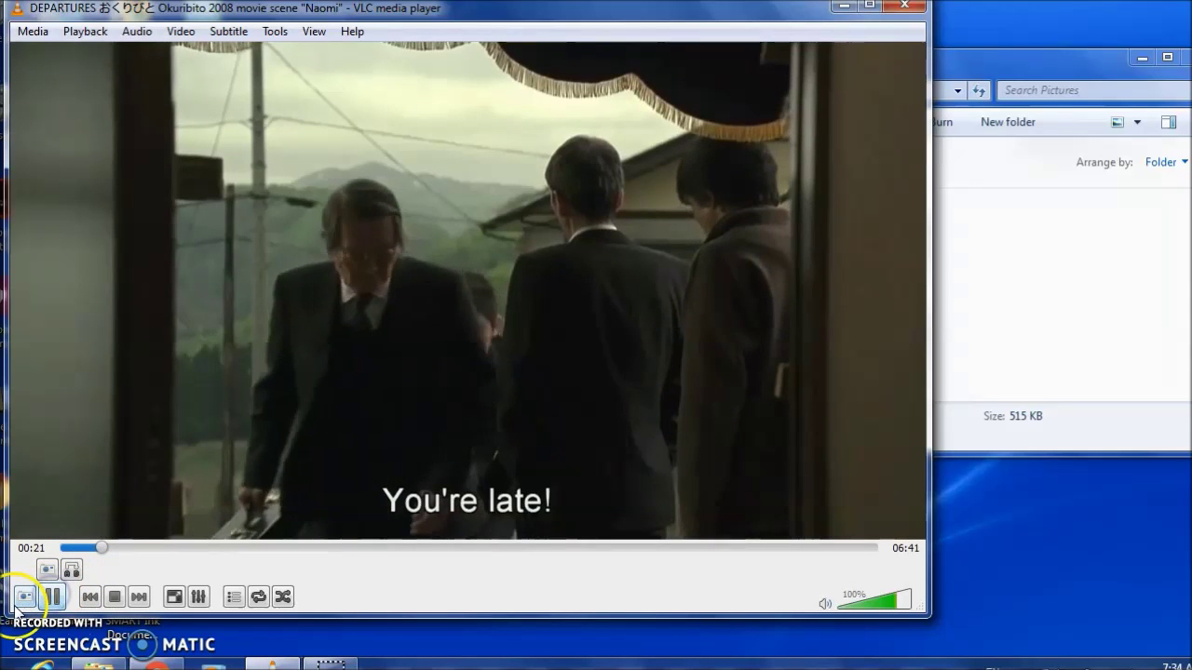
pyautogui.click(25, 600)
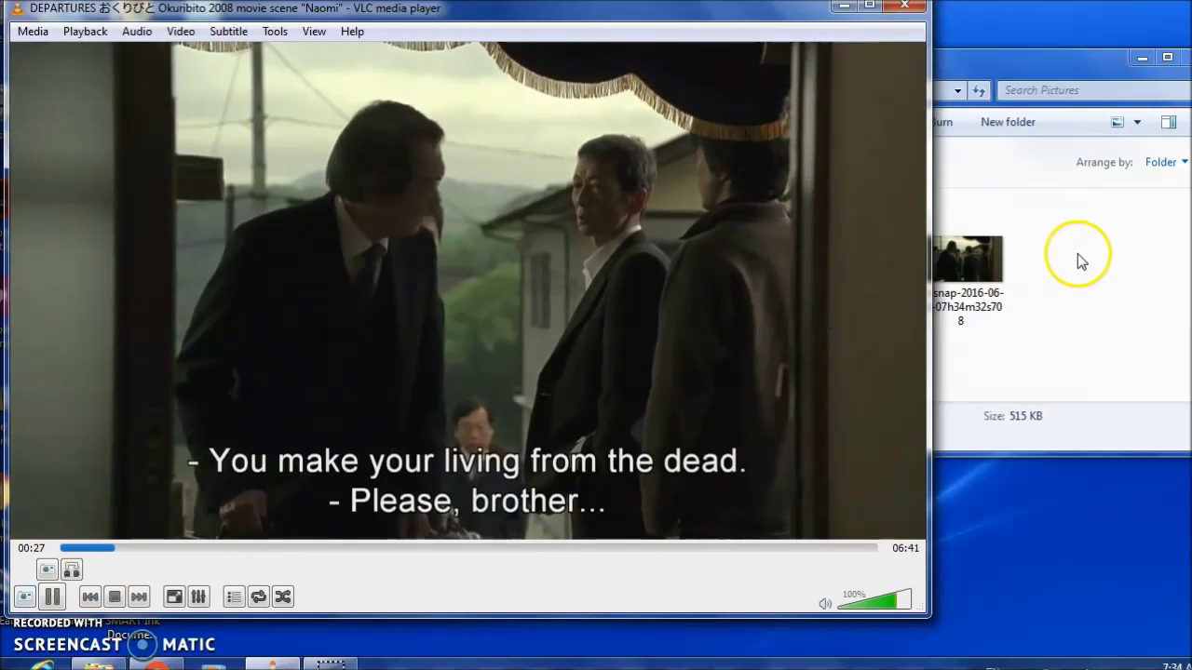
# Jump the video to 00:44 and take a snapshot of the funeral room scene
pyautogui.click(148, 549)
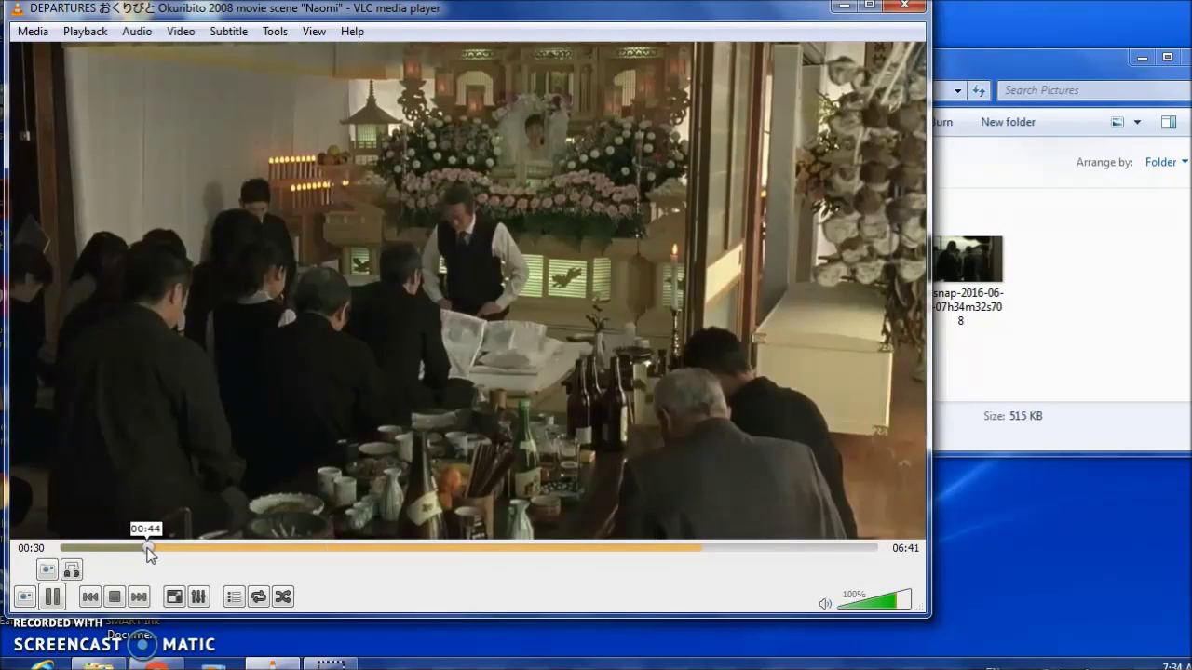
pyautogui.click(27, 599)
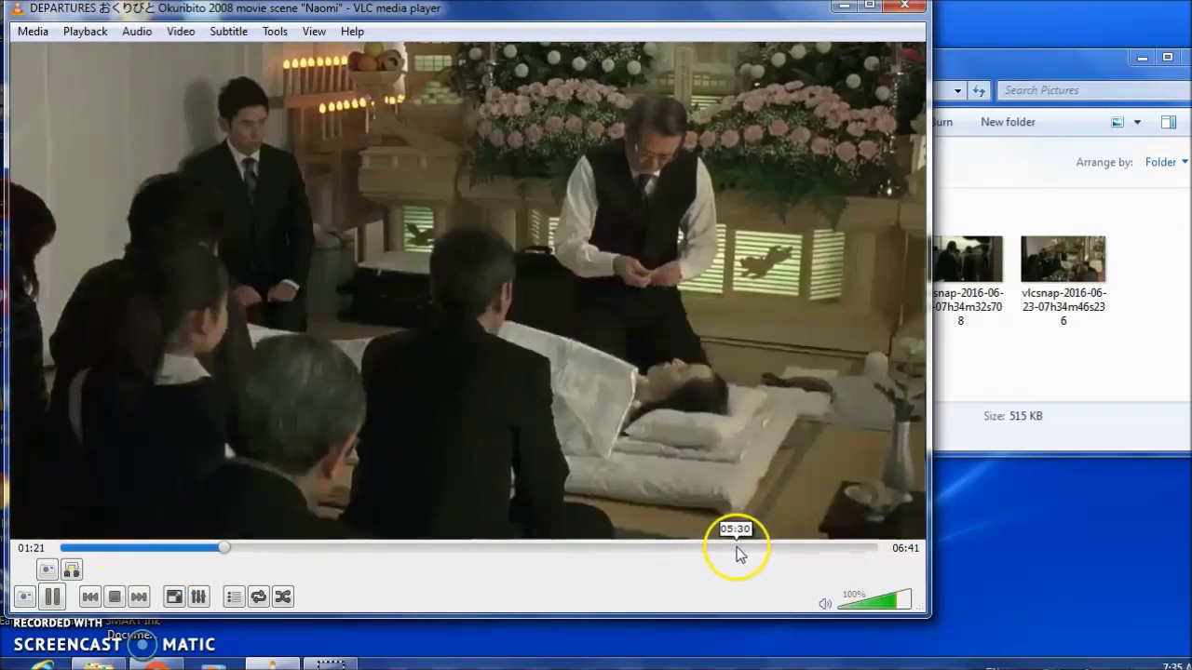
# Jump ahead to 05:30, move back slightly, and pause the coffin scene at 05:26
pyautogui.click(736, 550)
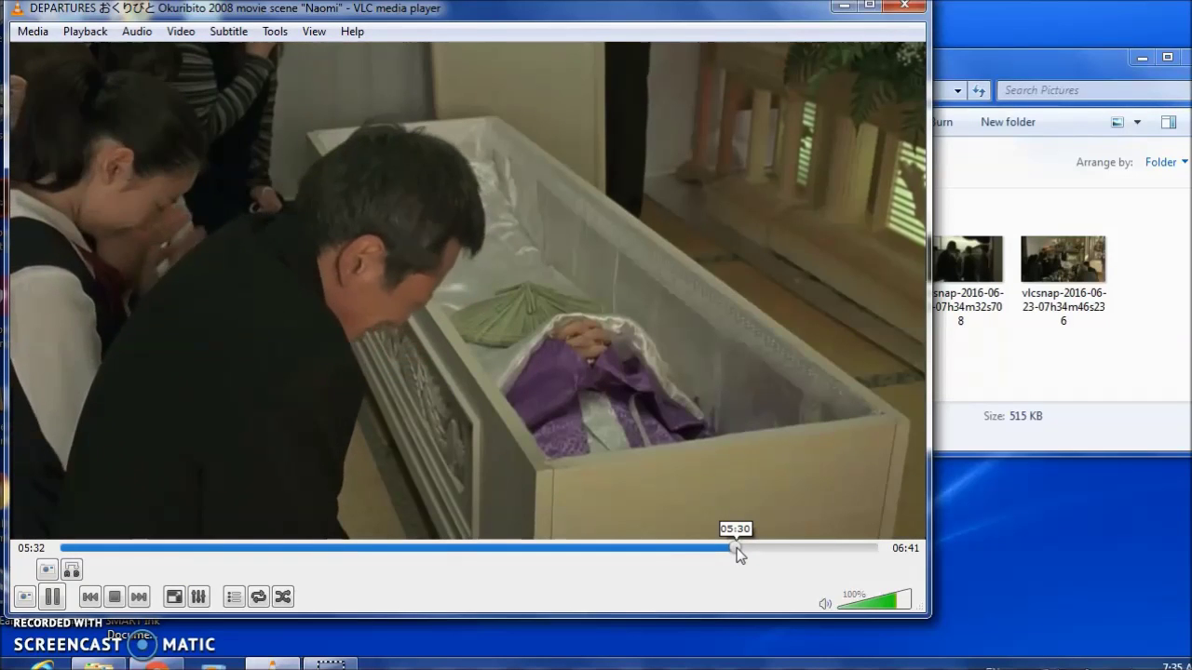
pyautogui.moveTo(725, 556); pyautogui.dragTo(717, 554)
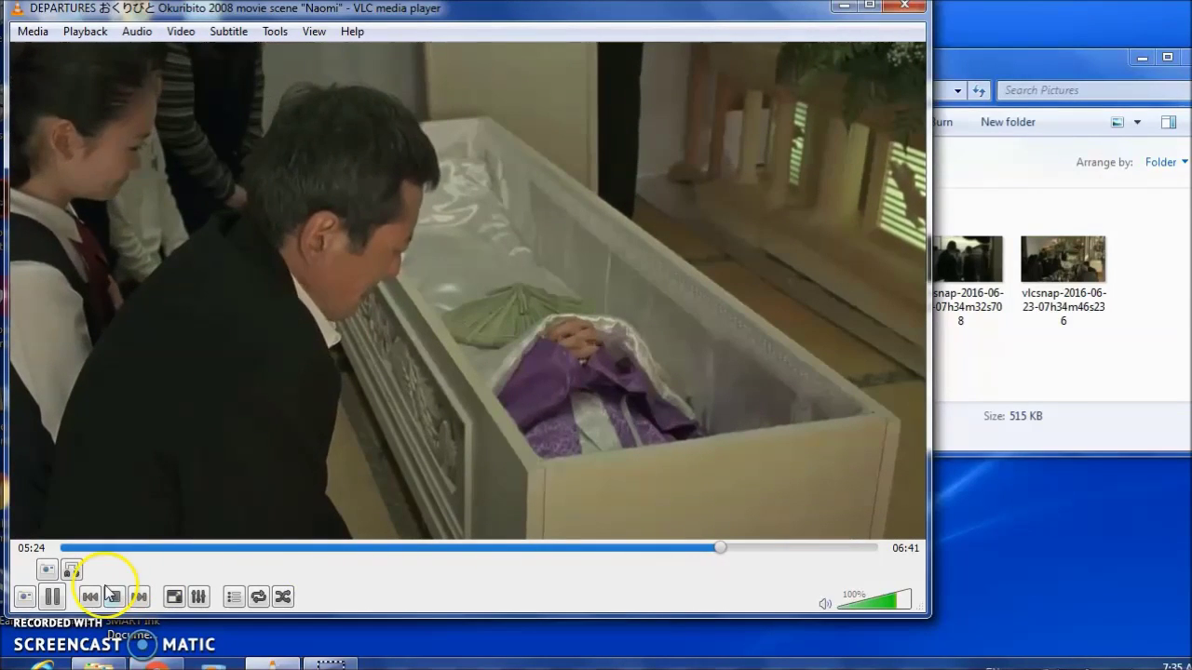
pyautogui.click(53, 597)
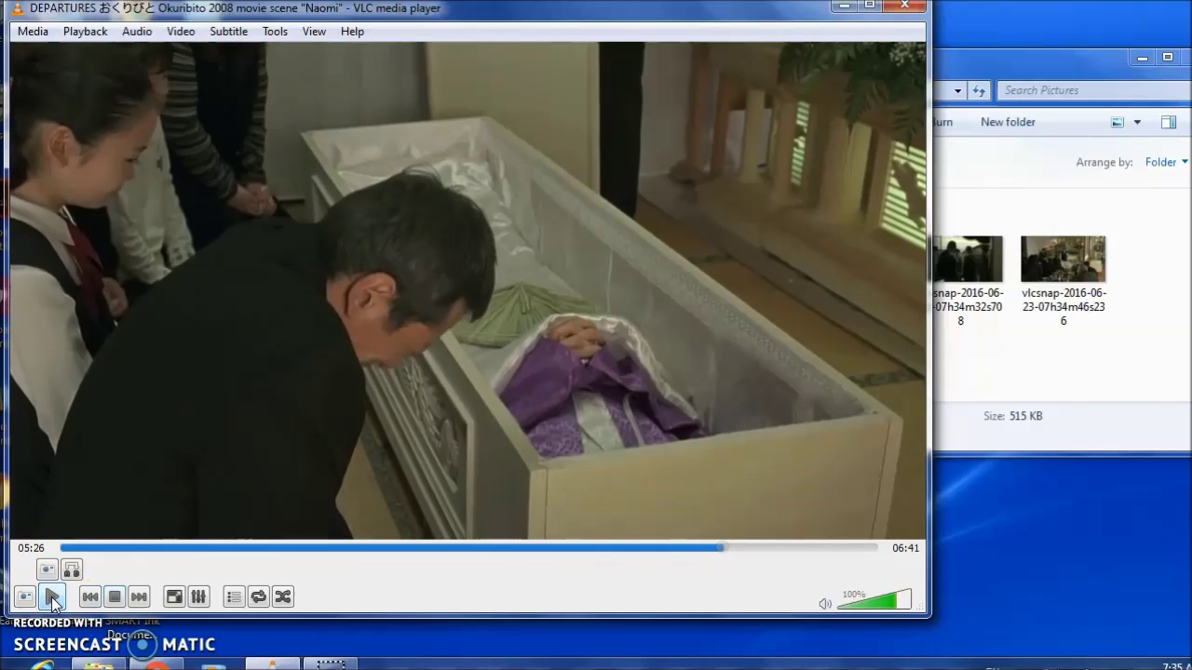
# Customize the interface by adding an A->B Loop button to Line 2 of the main toolbar, between Snapshot and Play
pyautogui.click(271, 32)
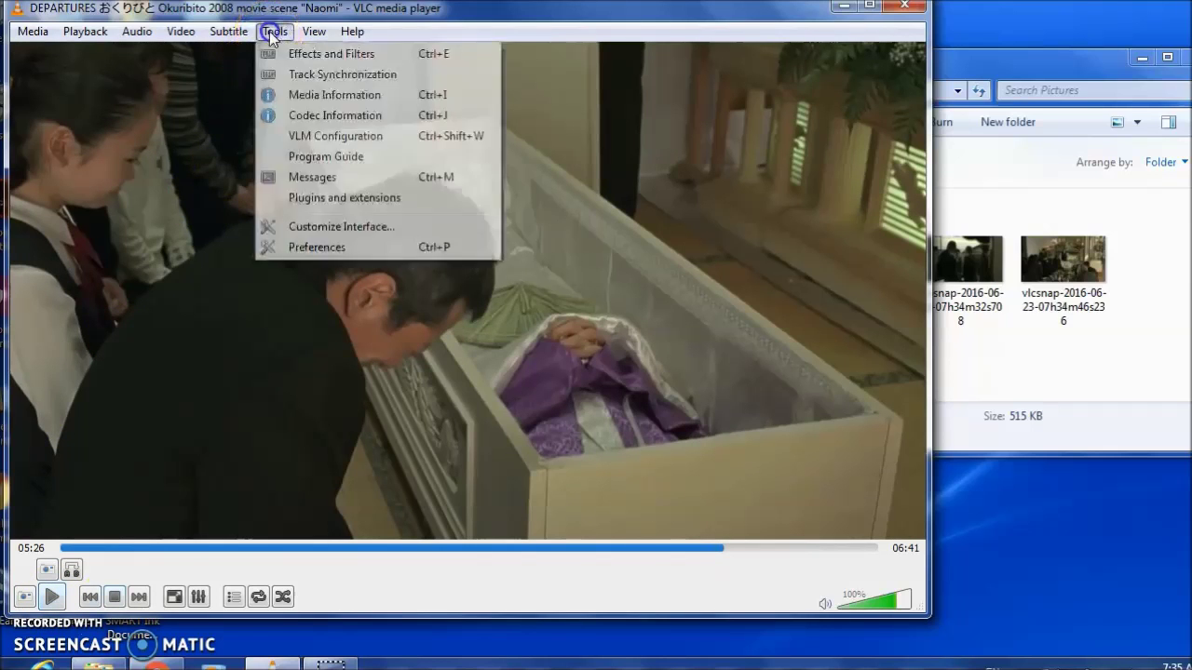
pyautogui.click(296, 227)
pyautogui.moveTo(578, 343); pyautogui.dragTo(575, 372)
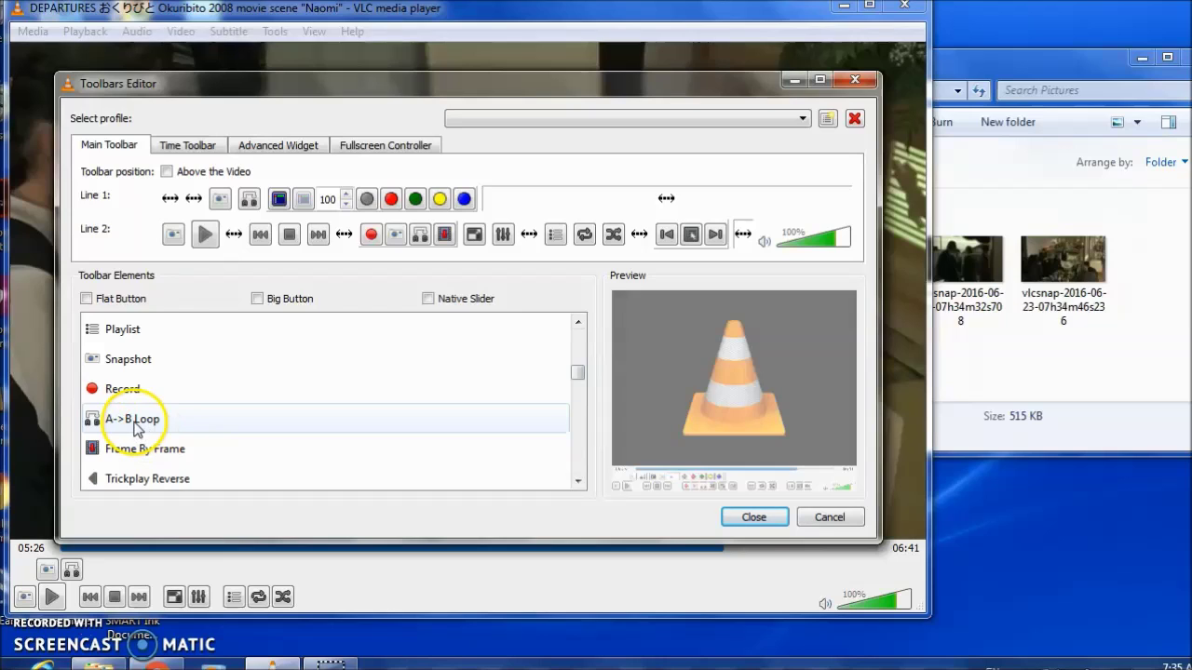
pyautogui.moveTo(137, 428); pyautogui.dragTo(135, 402)
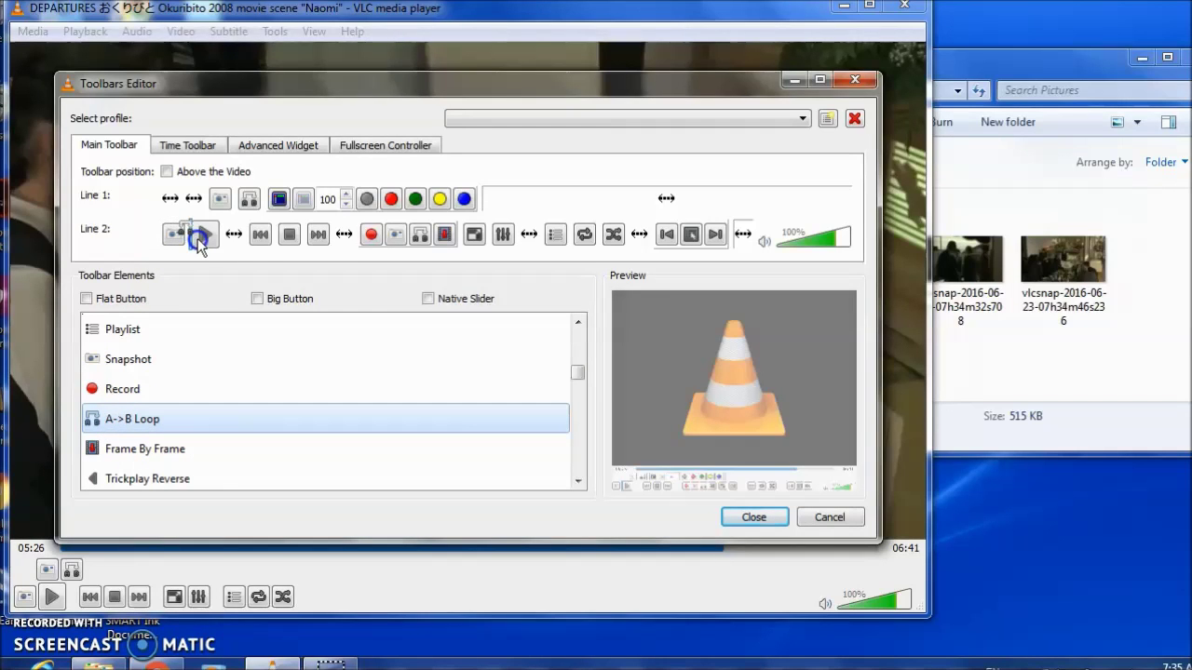
pyautogui.moveTo(198, 240); pyautogui.dragTo(193, 240)
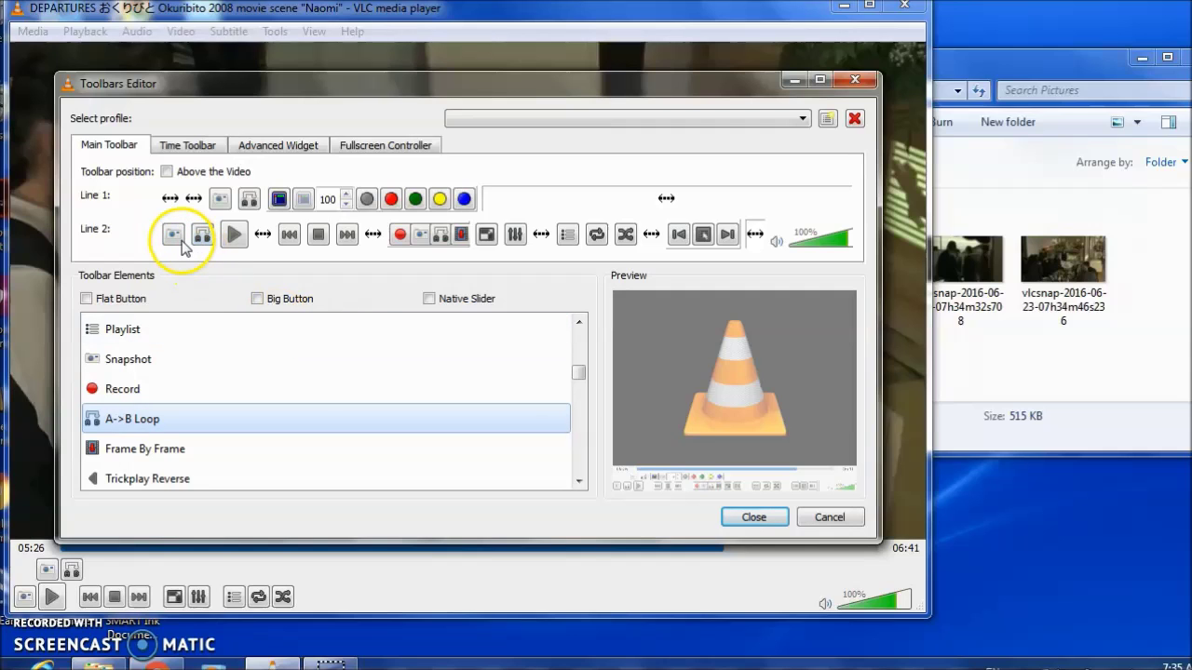
pyautogui.click(749, 517)
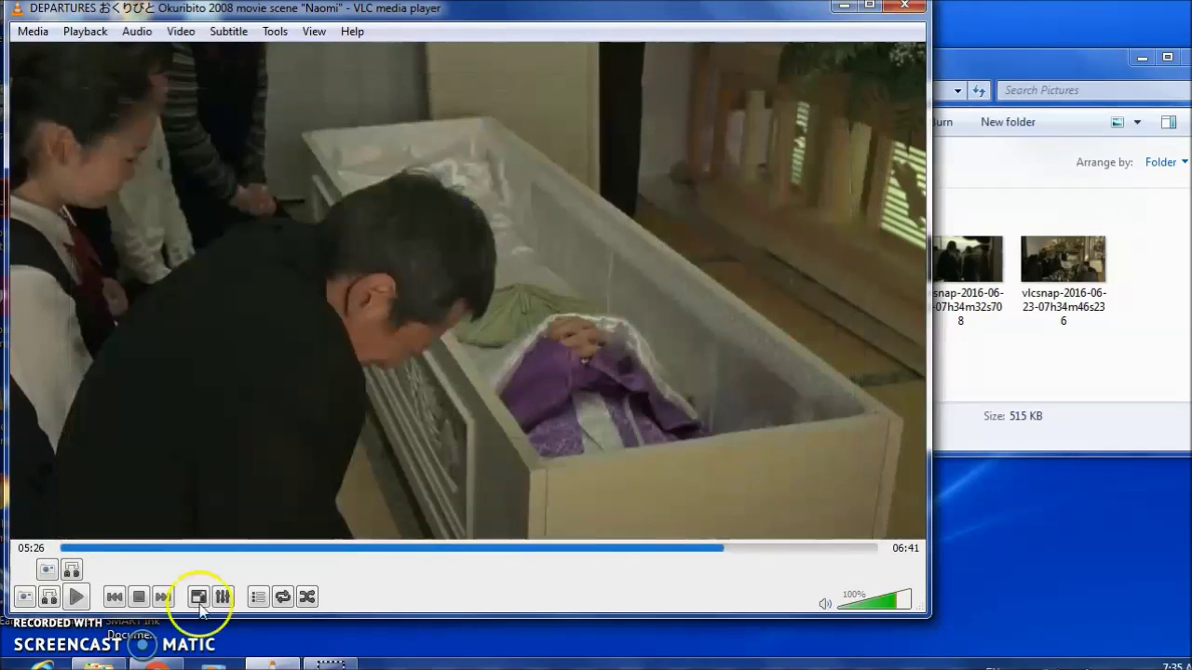
# Set loop point A at 05:26, resume playback, and set point B a few seconds further into the coffin scene
pyautogui.click(51, 599)
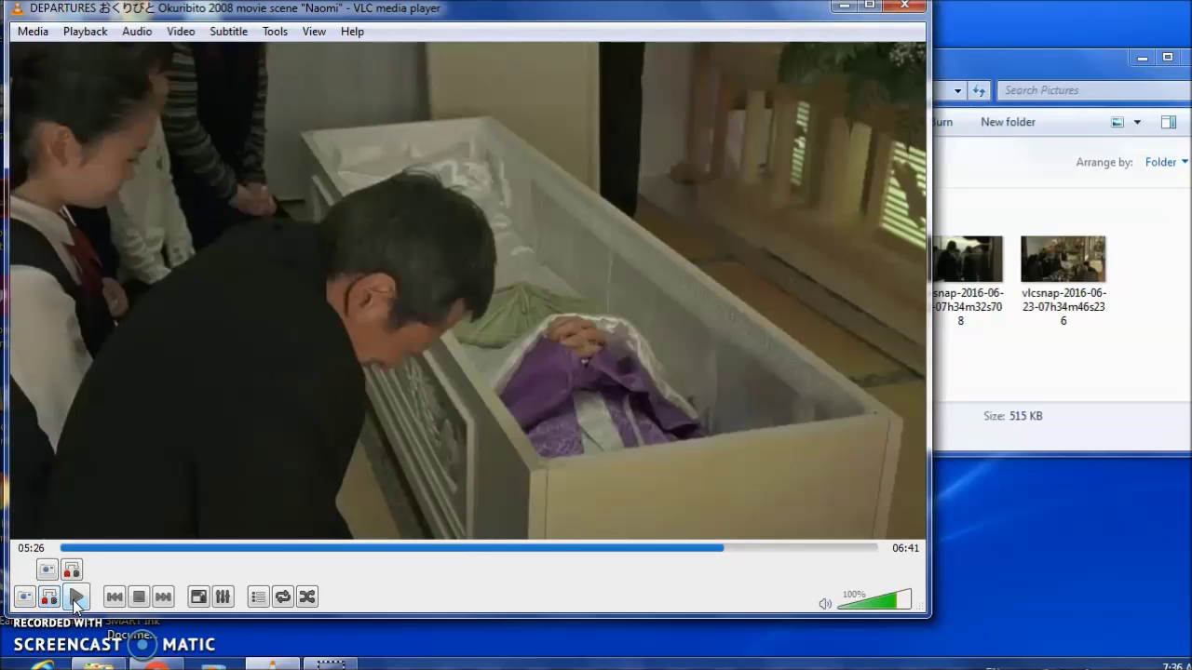
pyautogui.click(77, 598)
pyautogui.click(48, 601)
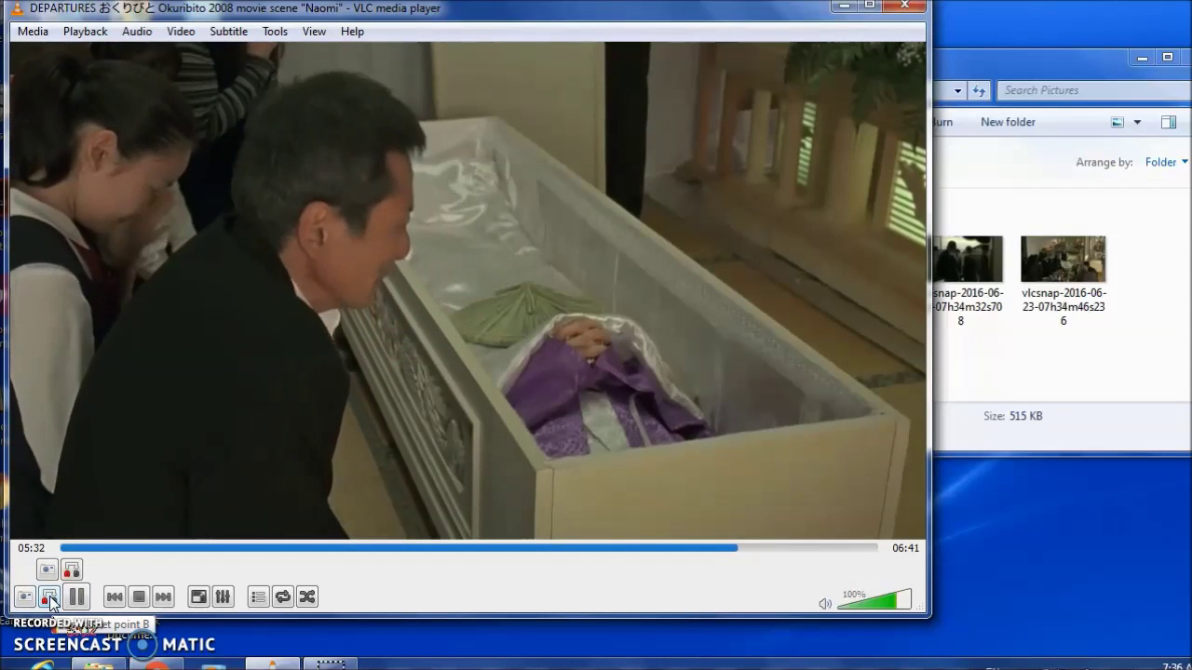
pyautogui.click(50, 596)
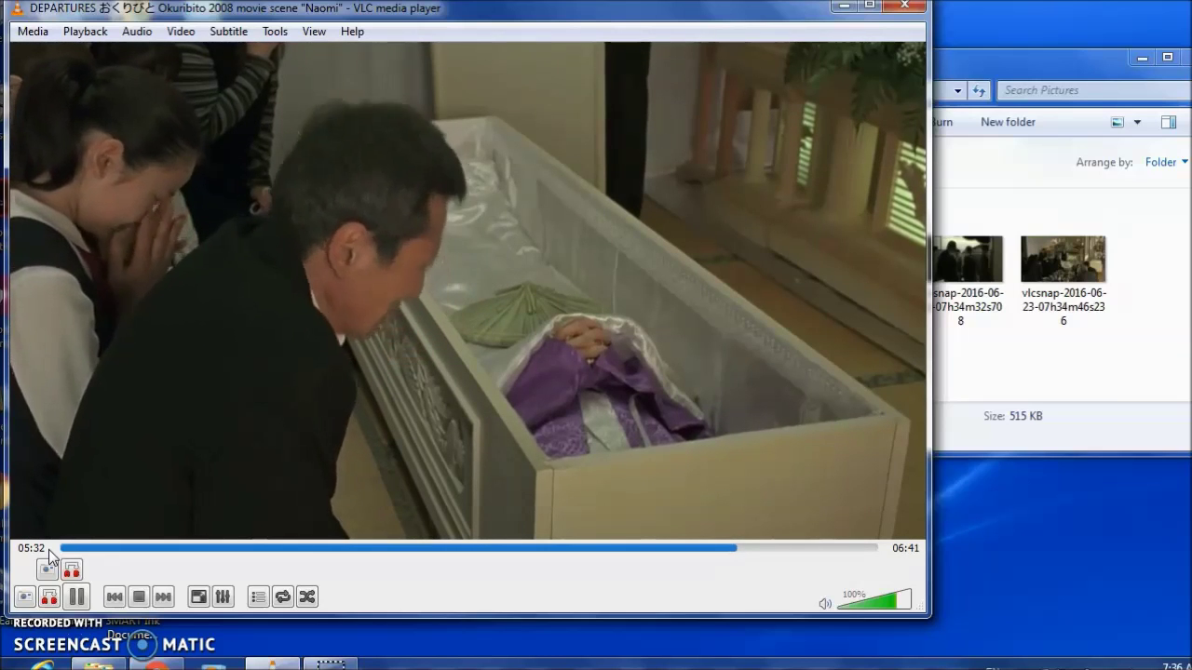
# Clear the A-B loop and lower the playback volume to 60%
pyautogui.click(74, 573)
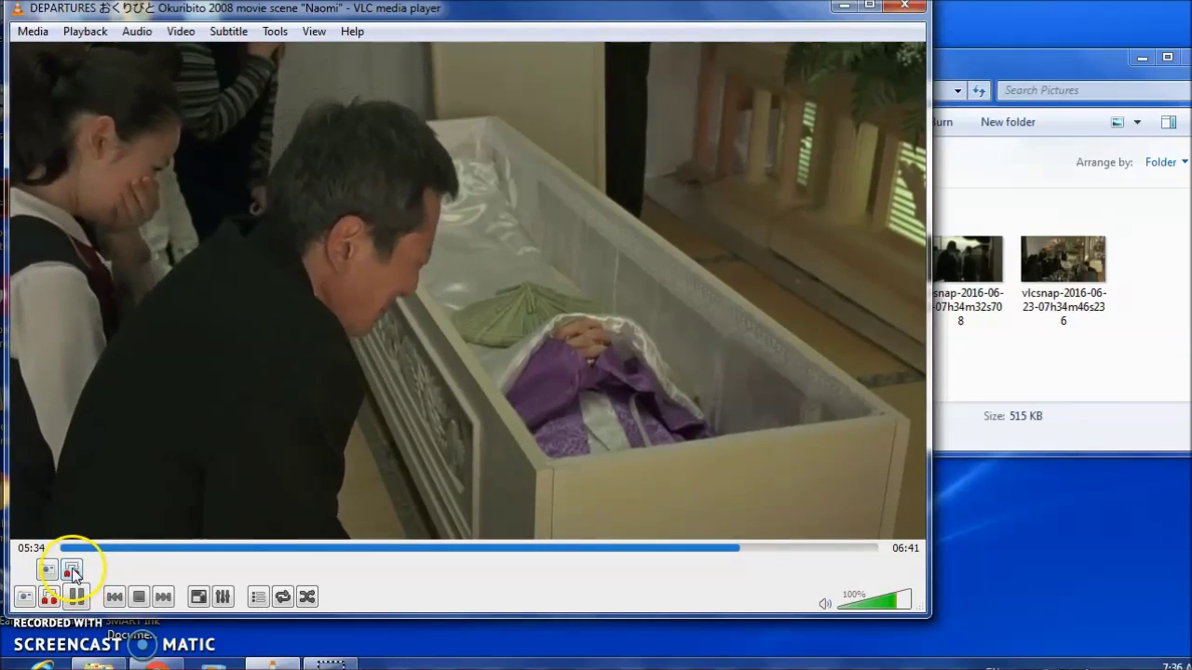
pyautogui.scroll(-8, 75, 574)
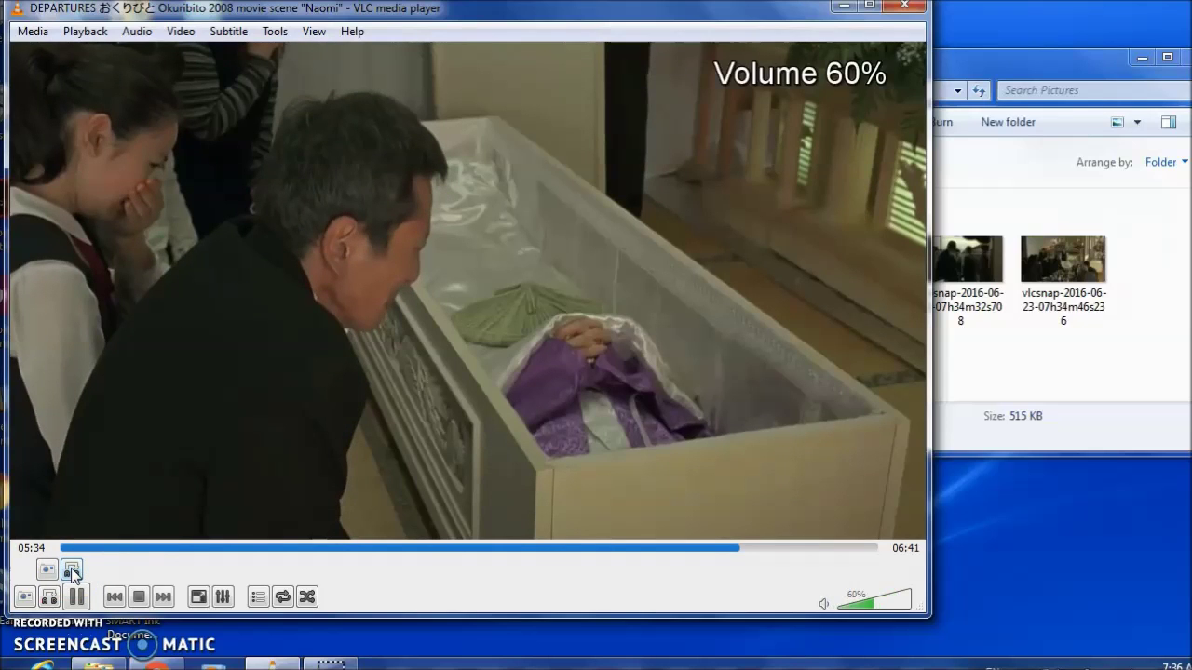